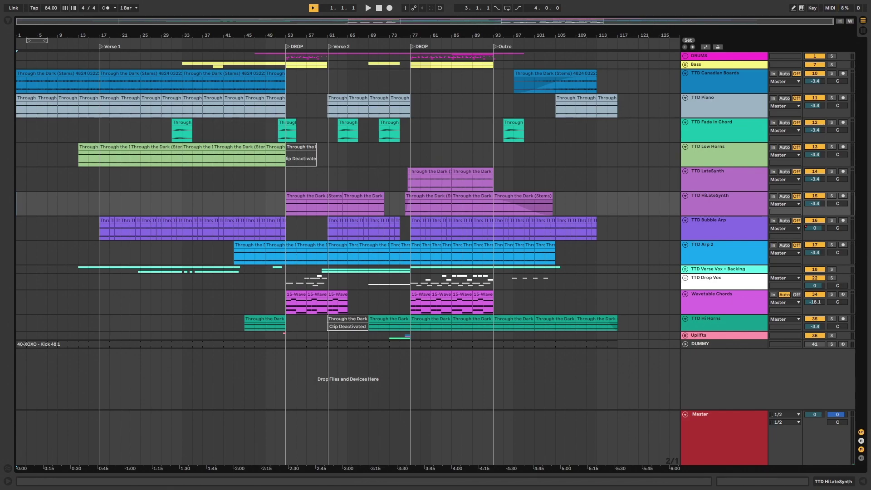
# - Enlarge the TTD Canadian Boards track and play the song from bar 1
pyautogui.click(19, 85)
pyautogui.scroll(5, 18, 84)
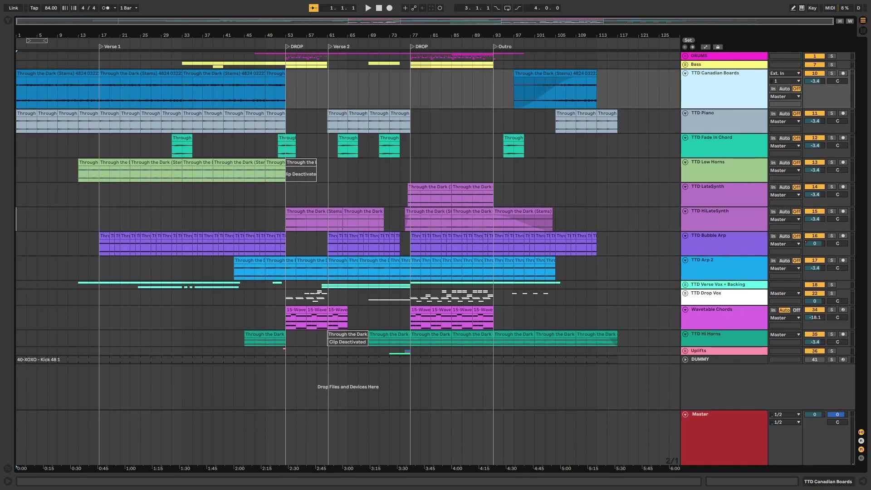
pyautogui.press('space')
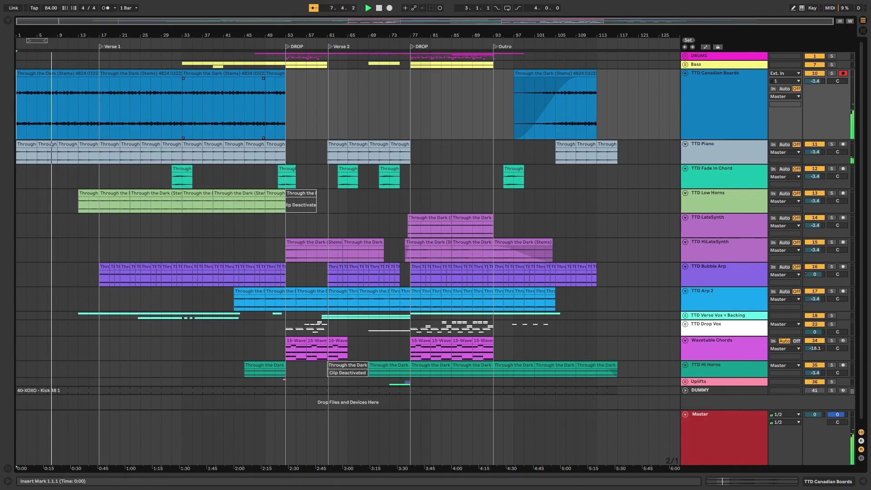
pyautogui.click(724, 104)
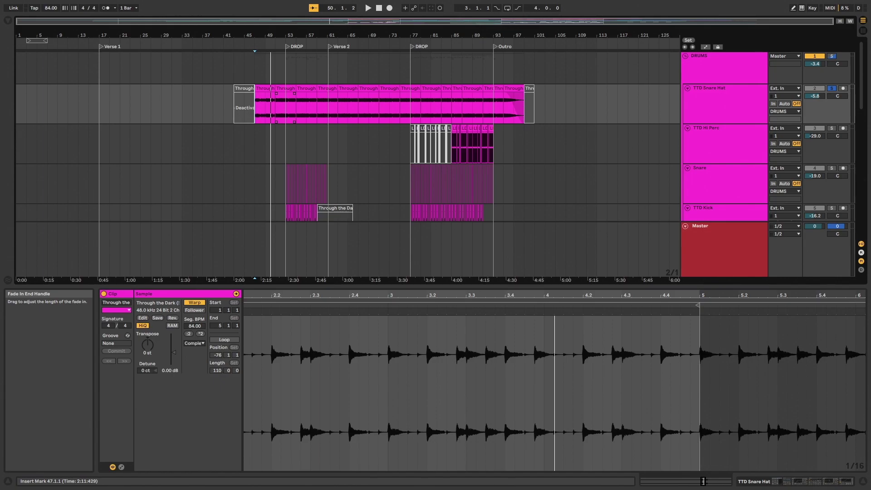
# - Play the soloed TTD Snare Hat loop briefly from its first active clip at bar 47
pyautogui.click(267, 89)
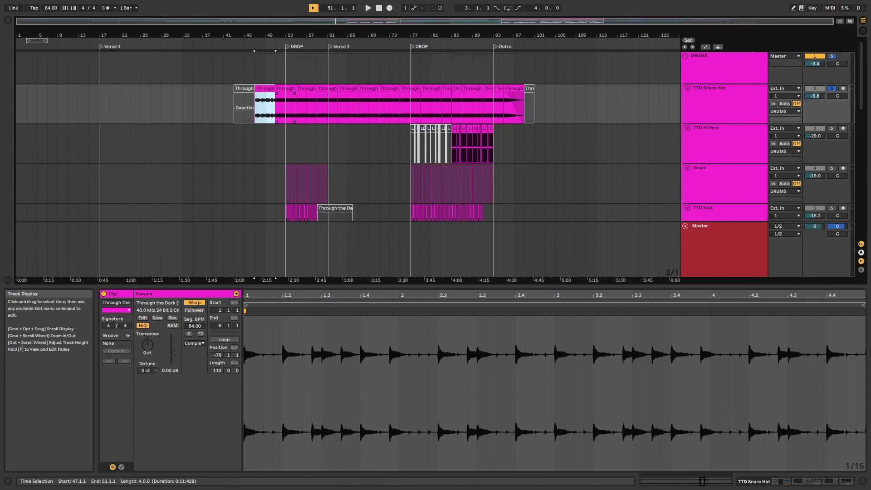
pyautogui.press('space')
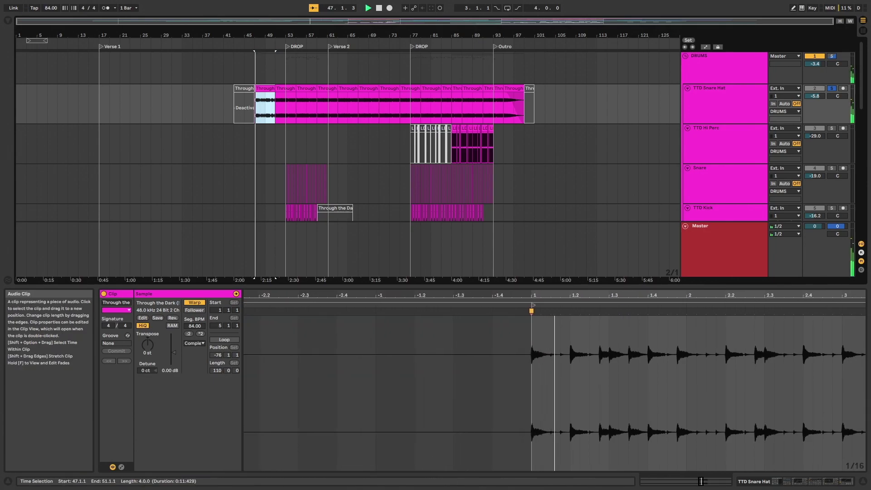
pyautogui.press('space')
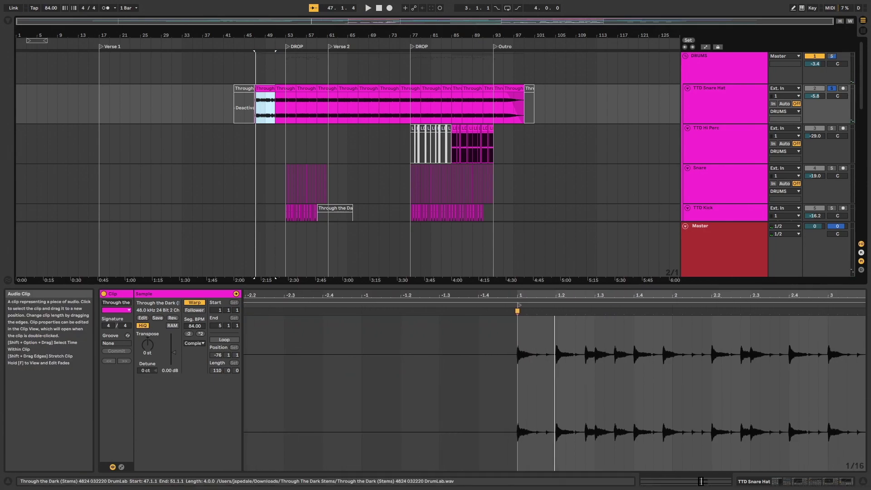
# - Halve the original tempo of the TTD Snare Hat clip at bar 47 to 42 BPM and extend its end to bar 51
pyautogui.doubleClick(265, 89)
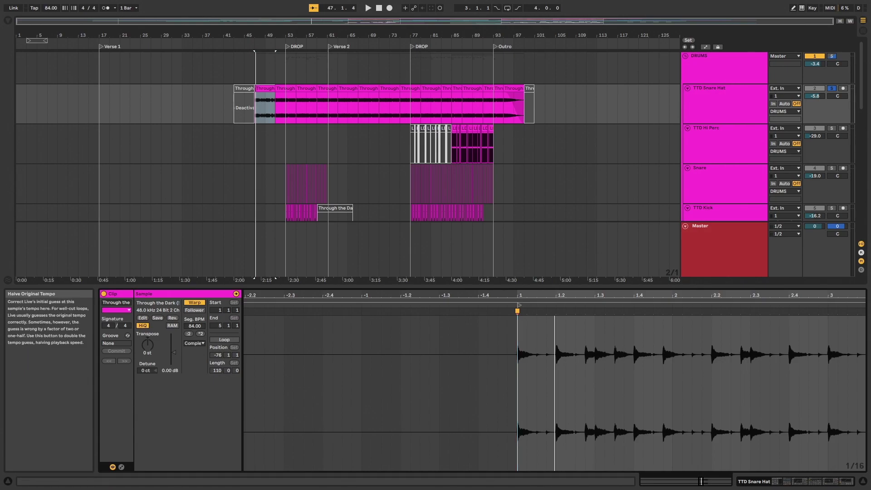
pyautogui.click(187, 334)
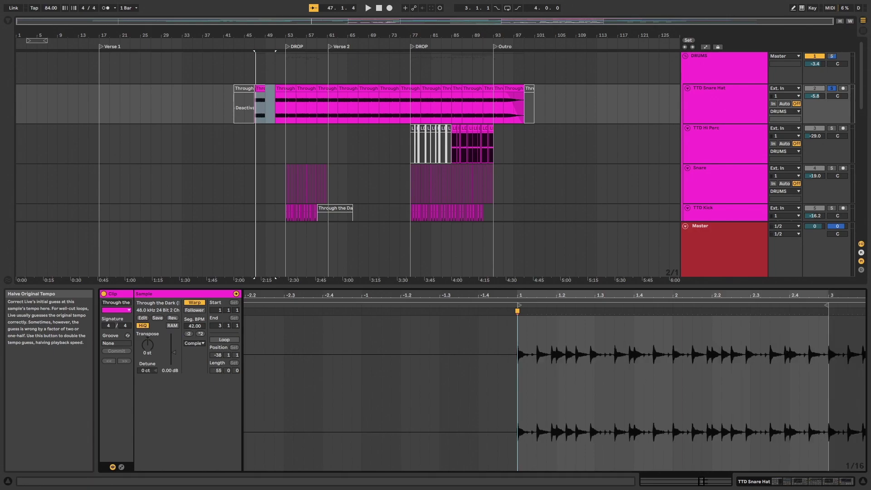
pyautogui.moveTo(265, 88); pyautogui.dragTo(275, 89)
# - Play the edited TTD Snare Hat clip from bar 47 on into the following clips
pyautogui.press('space')
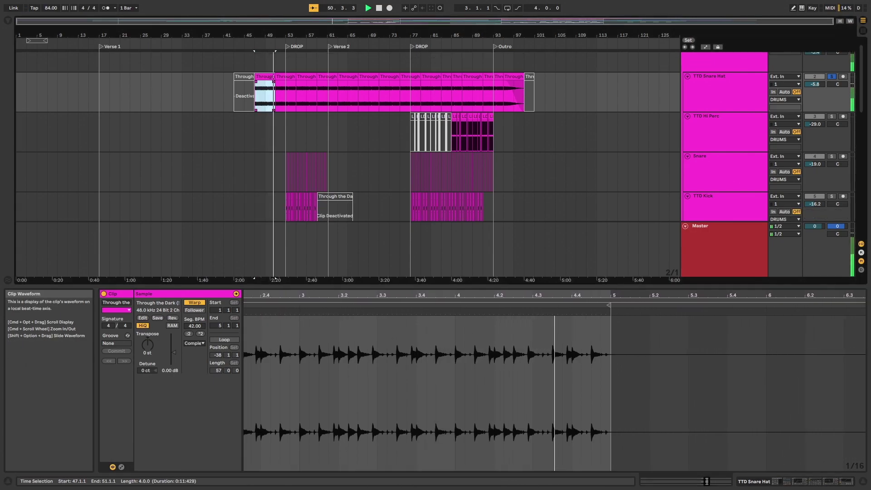
pyautogui.press('Left')
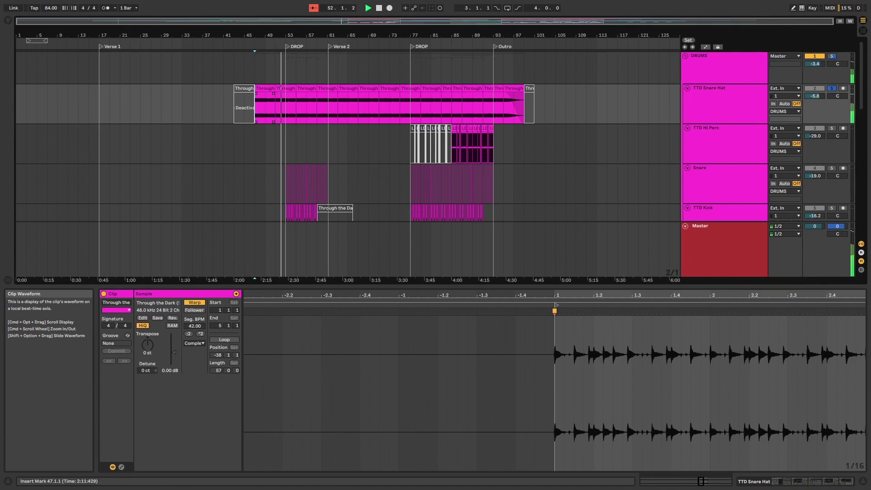
pyautogui.press('space')
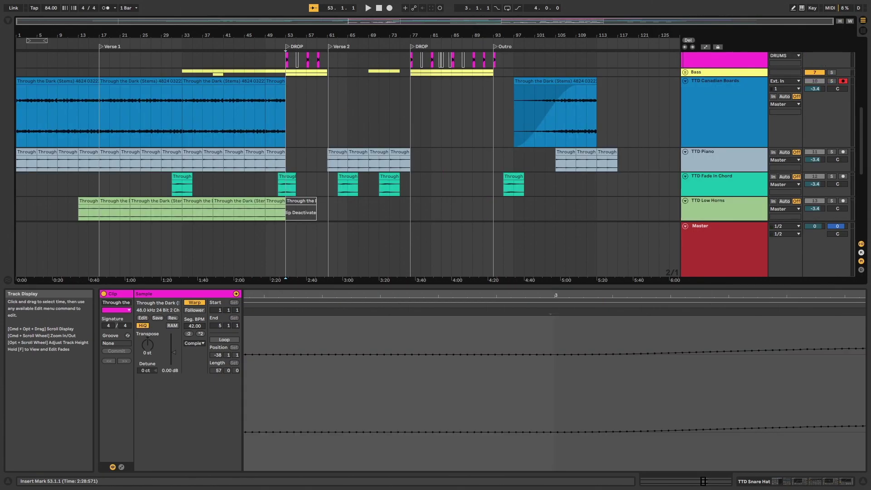
# - Play TTD Canadian Boards in solo from bar 11 and add TTD Piano to the solo
pyautogui.click(58, 113)
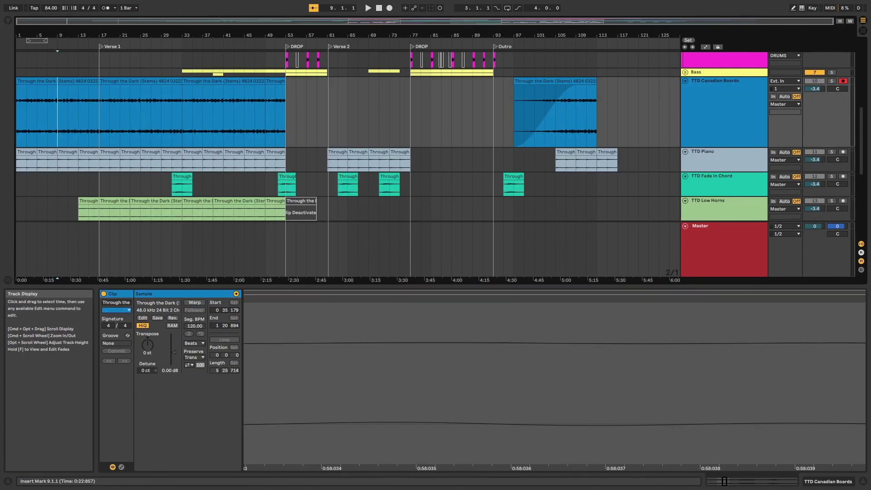
pyautogui.click(832, 81)
pyautogui.press('space')
pyautogui.click(68, 114)
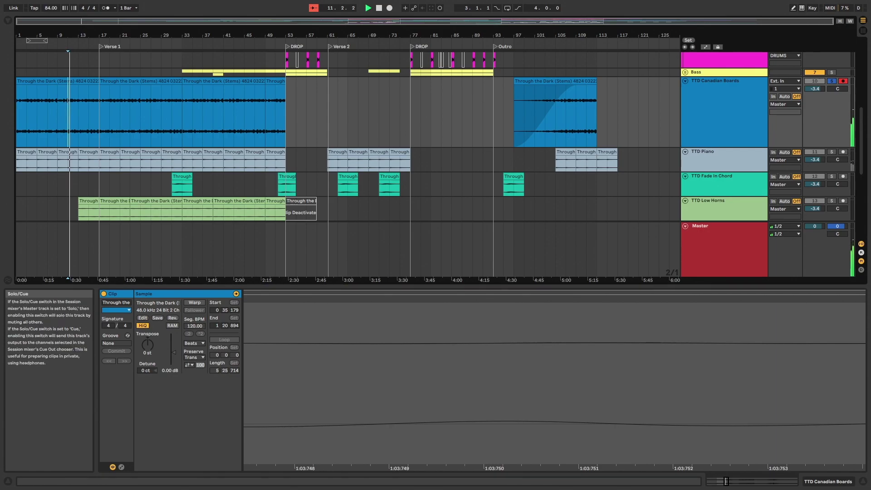
pyautogui.keyDown('super'); pyautogui.click(831, 152); pyautogui.keyUp('super')
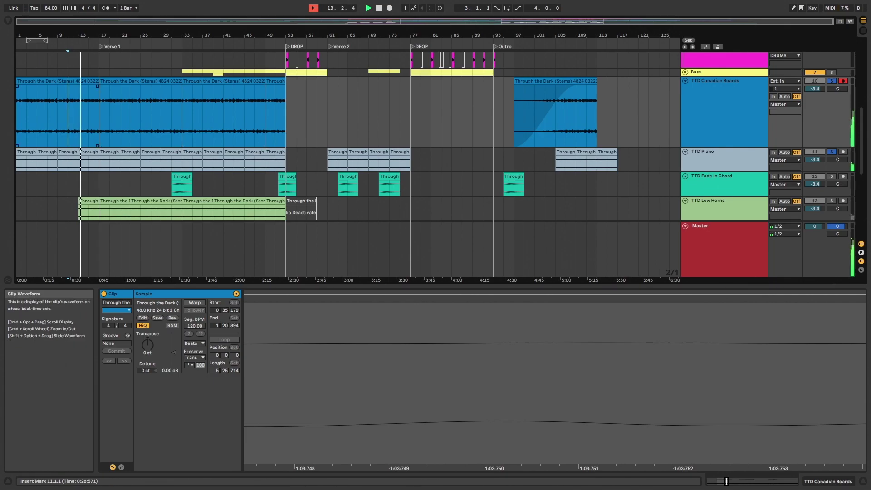
# - Solo only the TTD Bubble Arp track and play it from the start of Verse 1
pyautogui.scroll(5, 345, 163)
pyautogui.scroll(-10, 344, 163)
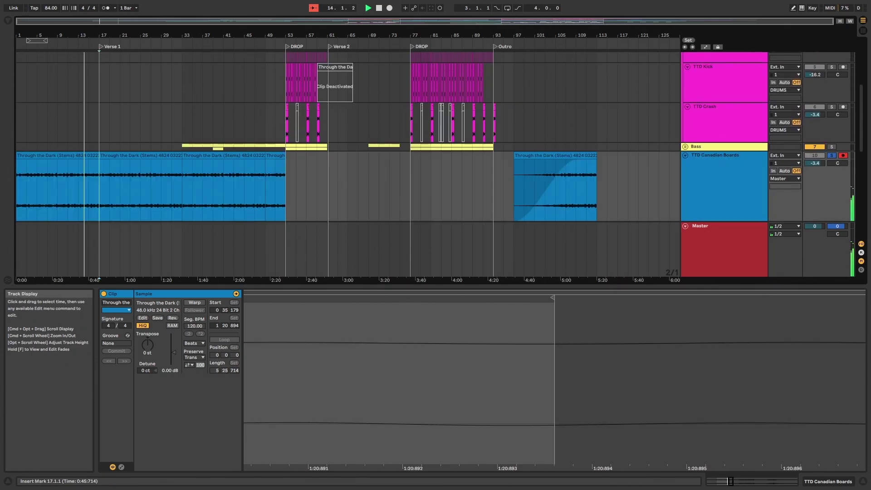
pyautogui.scroll(-10, 109, 108)
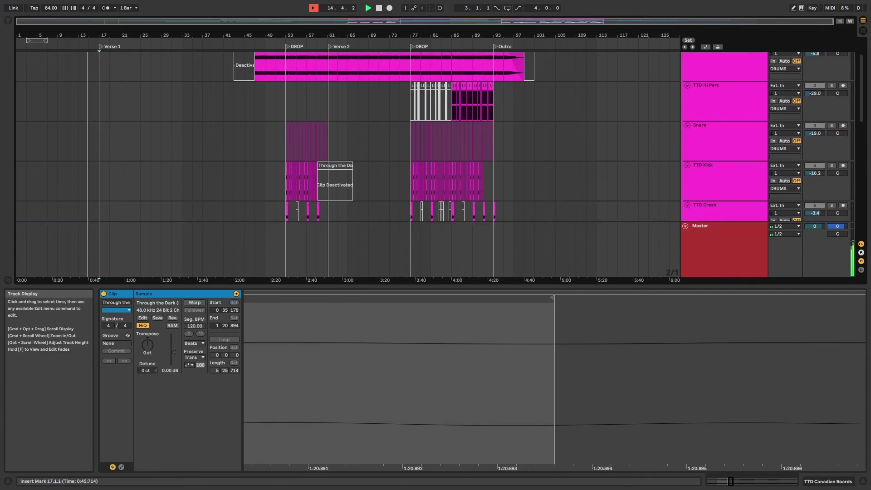
pyautogui.scroll(10, 109, 107)
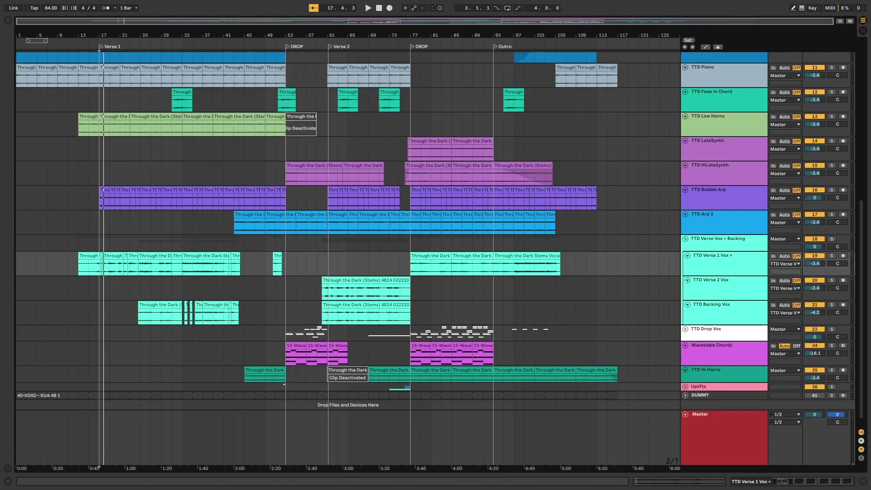
pyautogui.click(832, 190)
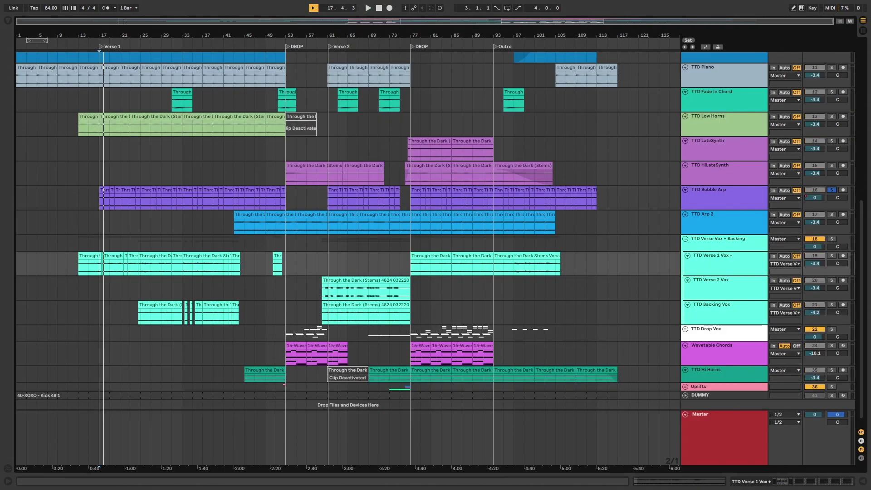
pyautogui.press('space')
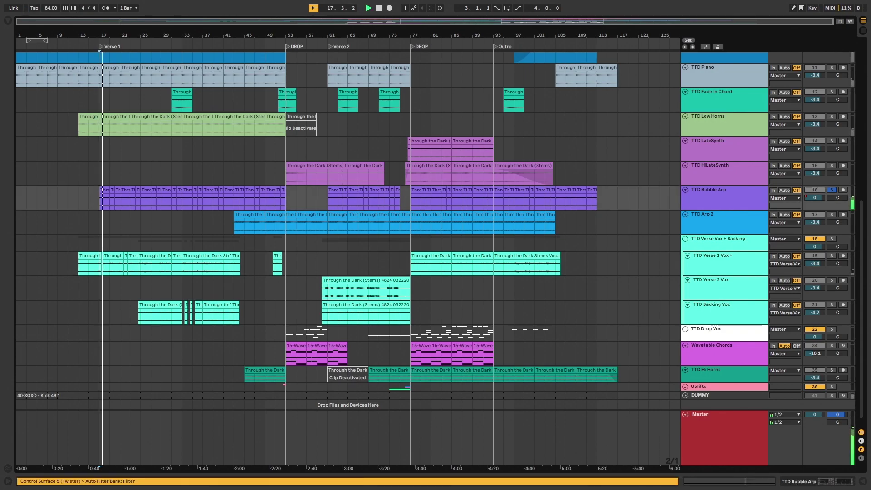
pyautogui.press('+')
pyautogui.press('+')
pyautogui.press('+')
pyautogui.press('-')
pyautogui.press('-')
pyautogui.press('-')
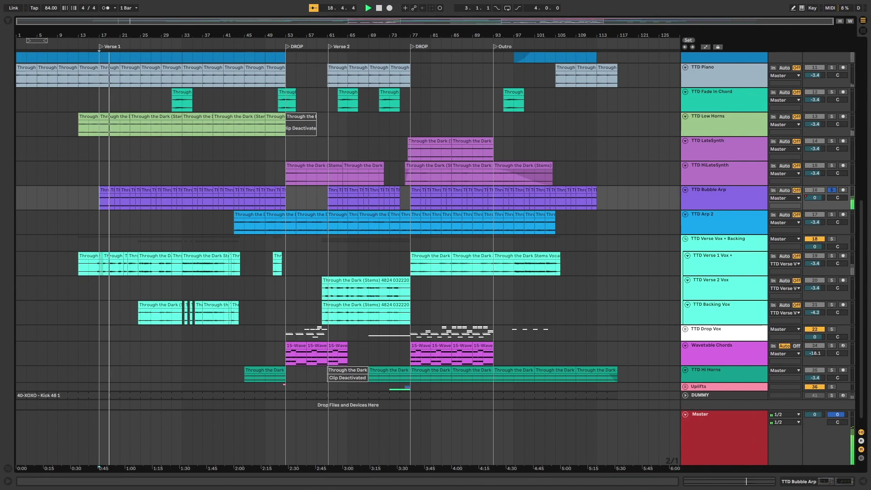
# - Enlarge the TTD Bubble Arp track and stop playback
pyautogui.scroll(5, 344, 226)
pyautogui.scroll(3, 344, 227)
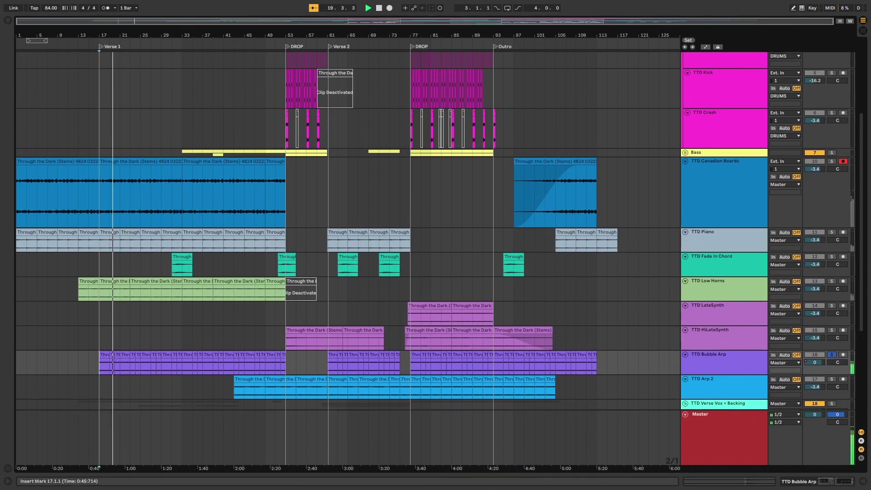
pyautogui.scroll(-7, 345, 227)
pyautogui.press('space')
pyautogui.press('space')
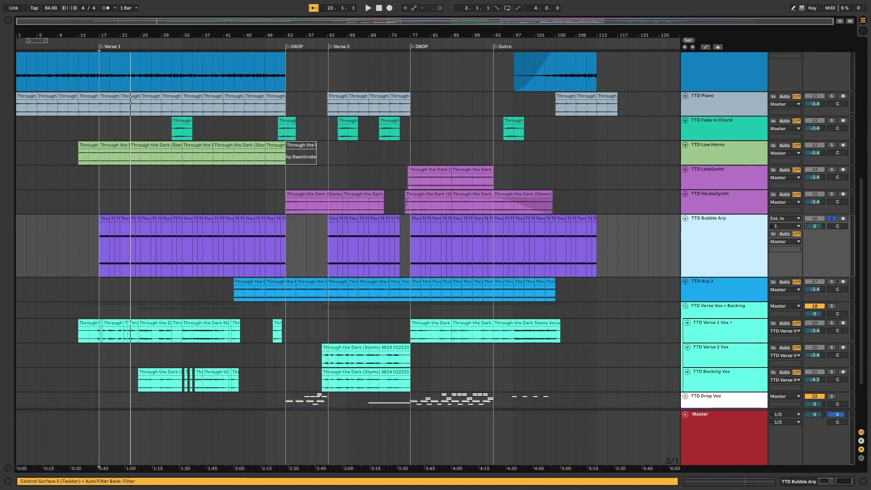
# - Play the soloed TTD Bubble Arp in short passes from bar 17 at the start of Verse 1
pyautogui.click(99, 249)
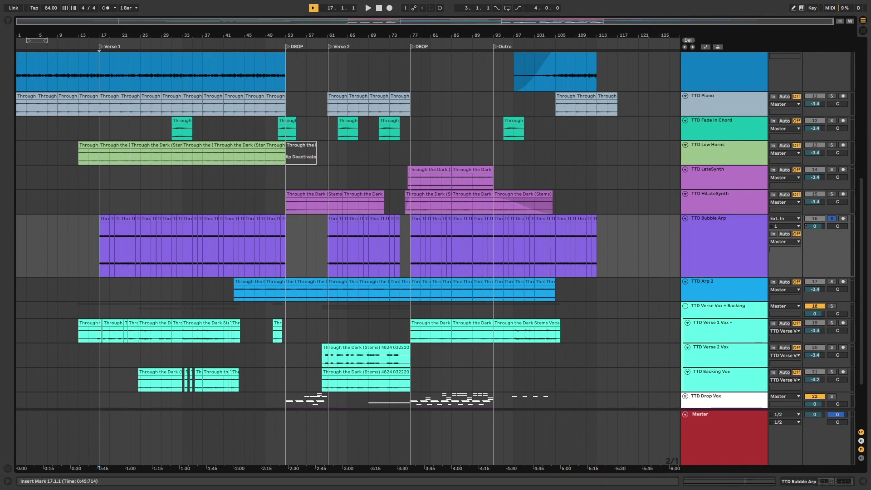
pyautogui.press('space')
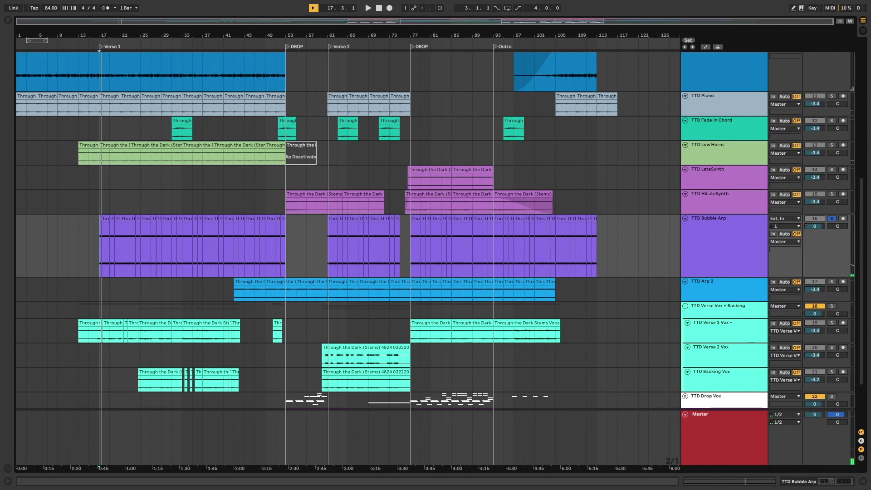
pyautogui.press('space')
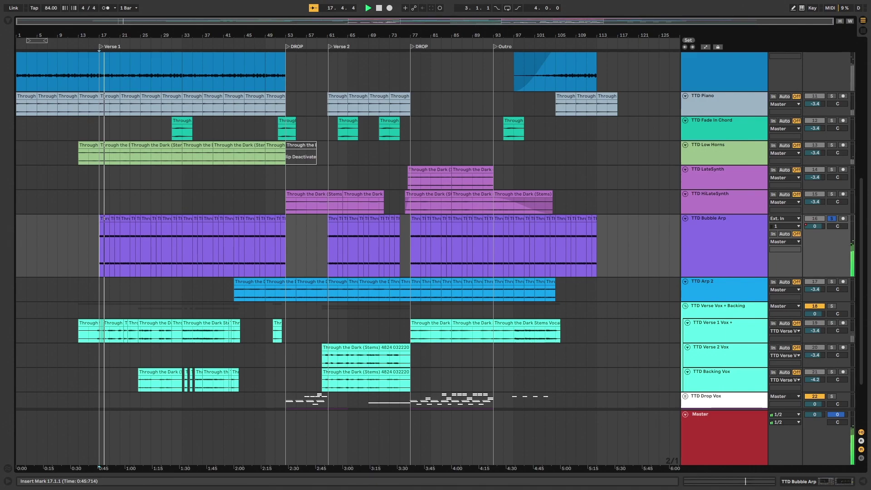
pyautogui.press('space')
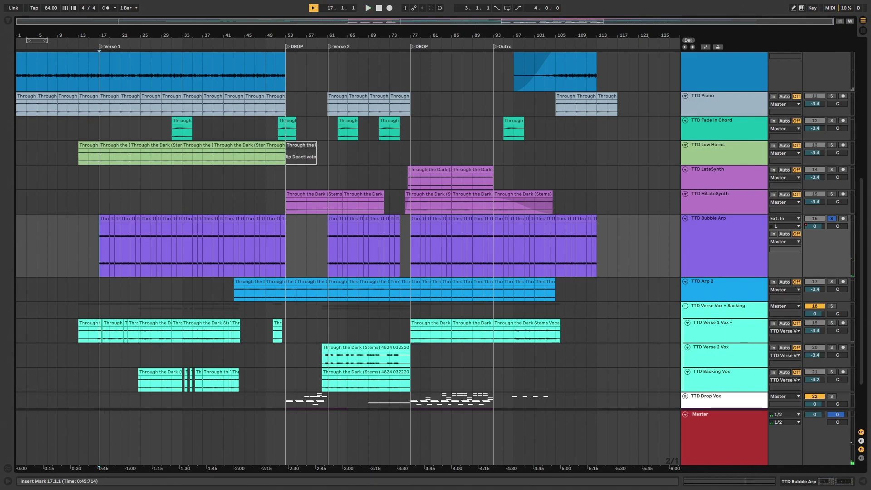
# - Play the full mix from 16.3.3, just before Verse 1, and look over the tracks of the arrangement
pyautogui.scroll(-3, 348, 261)
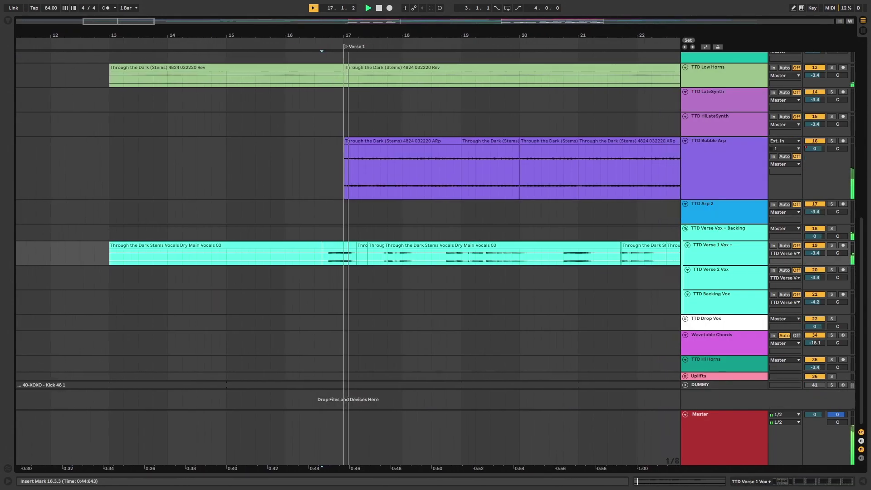
pyautogui.press('-')
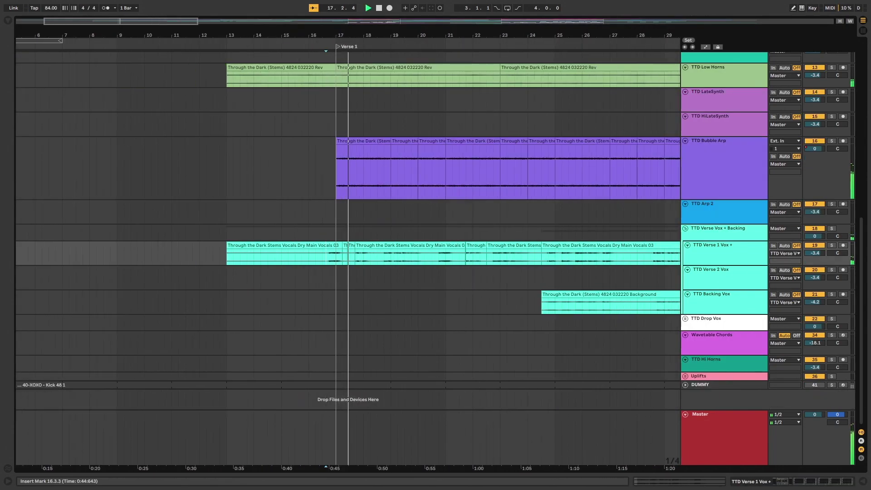
pyautogui.press('-')
pyautogui.press('-')
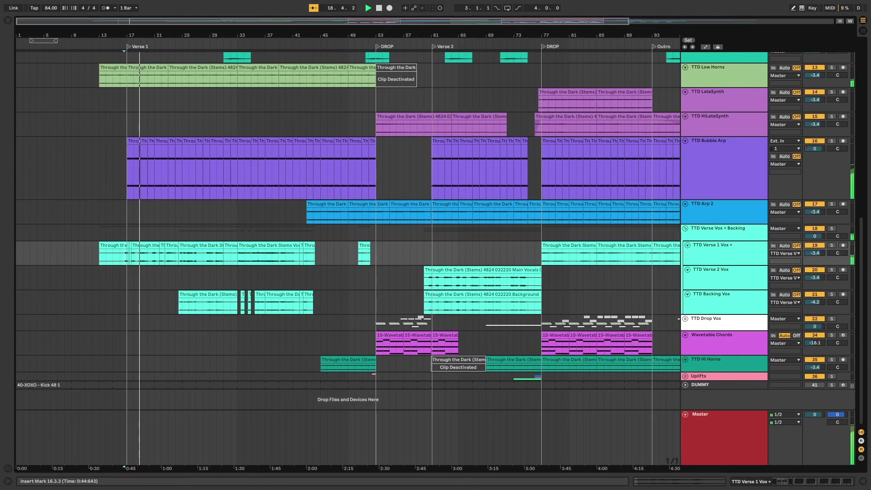
pyautogui.scroll(4, 390, 254)
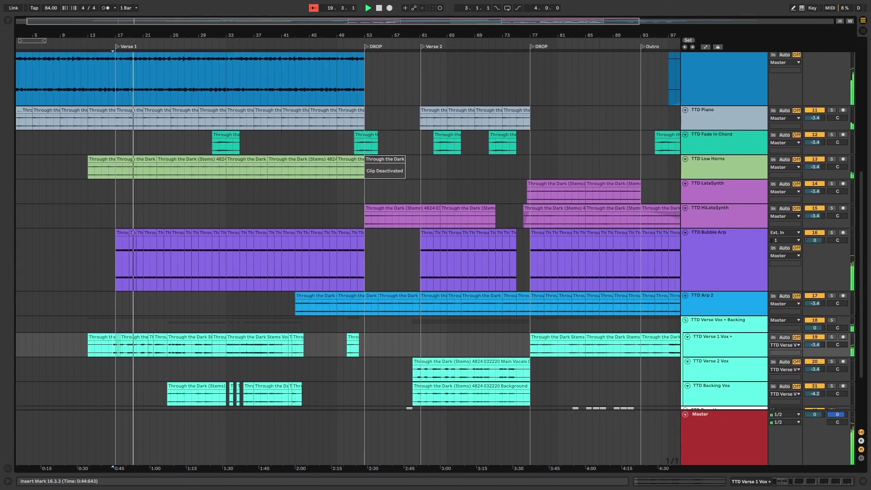
pyautogui.scroll(-5, 390, 254)
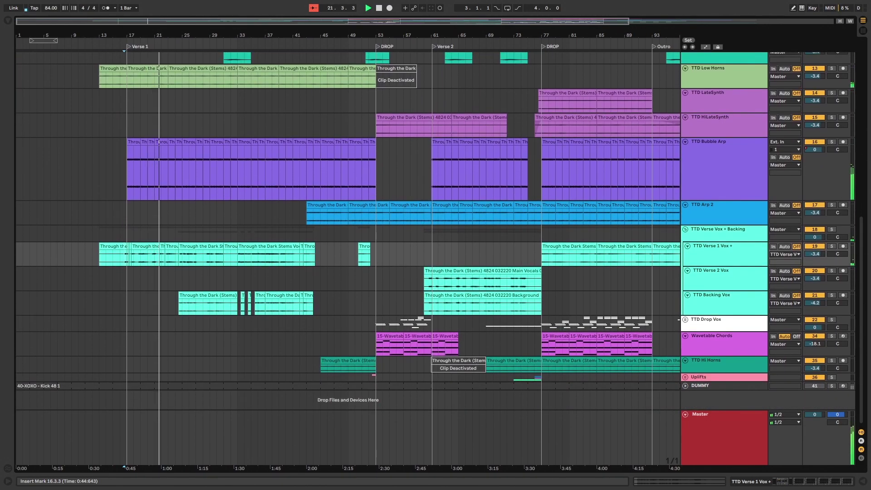
pyautogui.scroll(6, 344, 259)
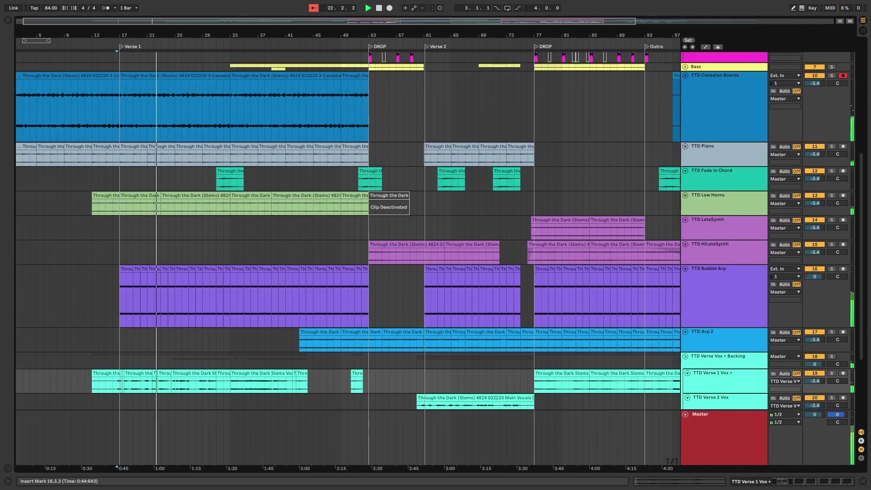
pyautogui.scroll(-8, 344, 258)
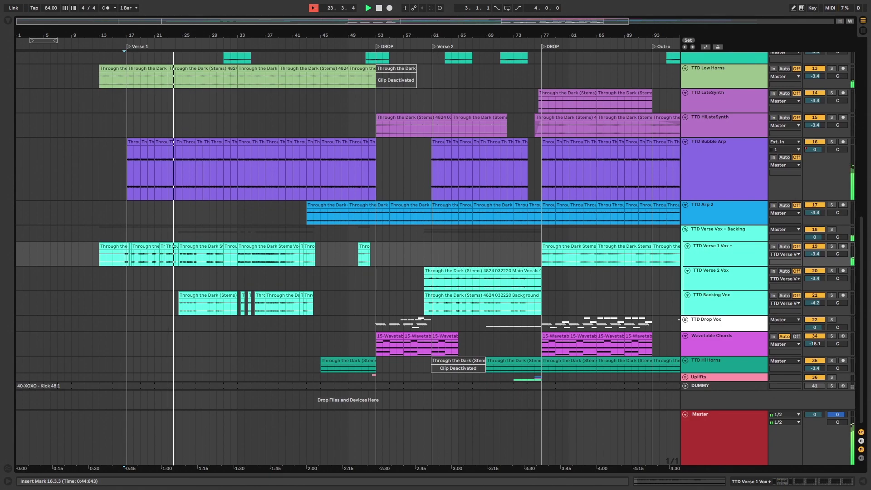
# - Play the full mix from 24.2.1, just before the first TTD Backing Vox clip
pyautogui.scroll(5, 177, 303)
pyautogui.click(332, 302)
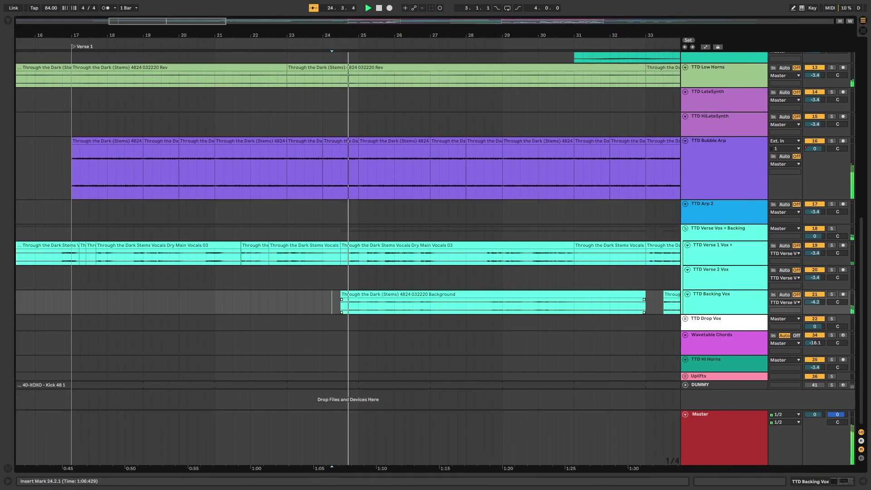
pyautogui.scroll(-2, 333, 302)
pyautogui.scroll(-1, 335, 303)
pyautogui.scroll(-8, 334, 303)
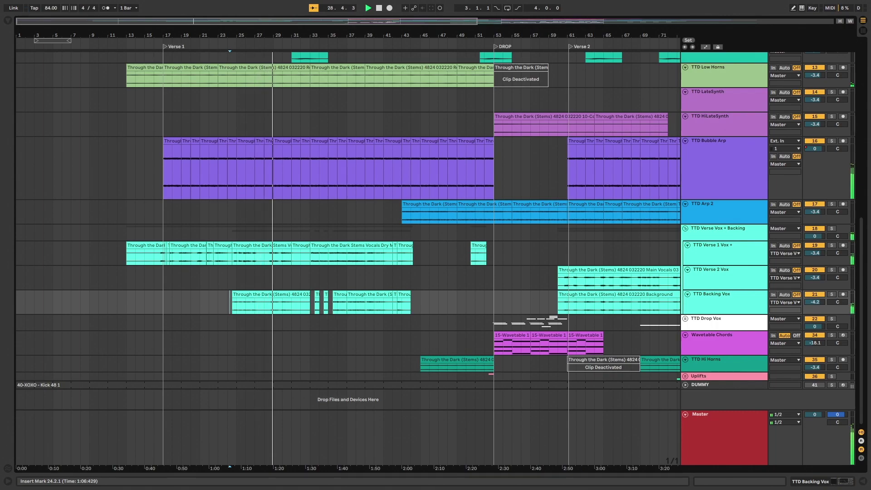
# - Enlarge the TTD Fade In Chord track during full-mix playback
pyautogui.click(300, 212)
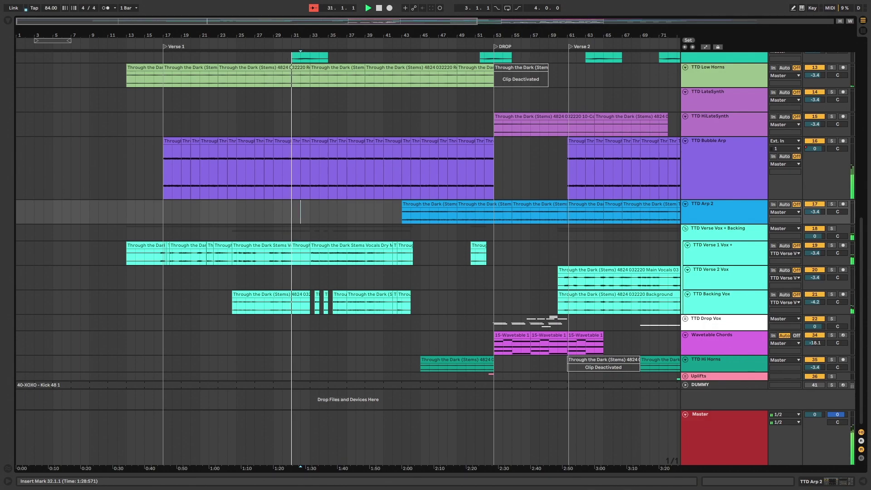
pyautogui.scroll(5, 435, 258)
pyautogui.scroll(2, 435, 258)
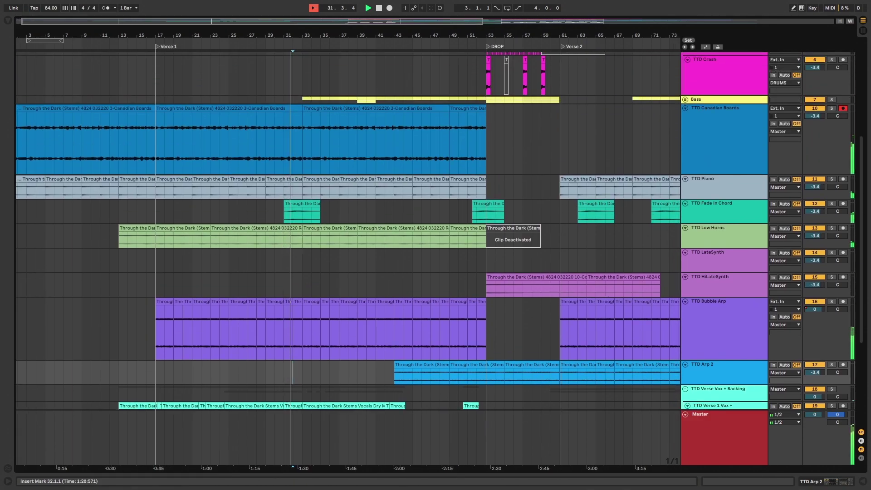
pyautogui.click(724, 210)
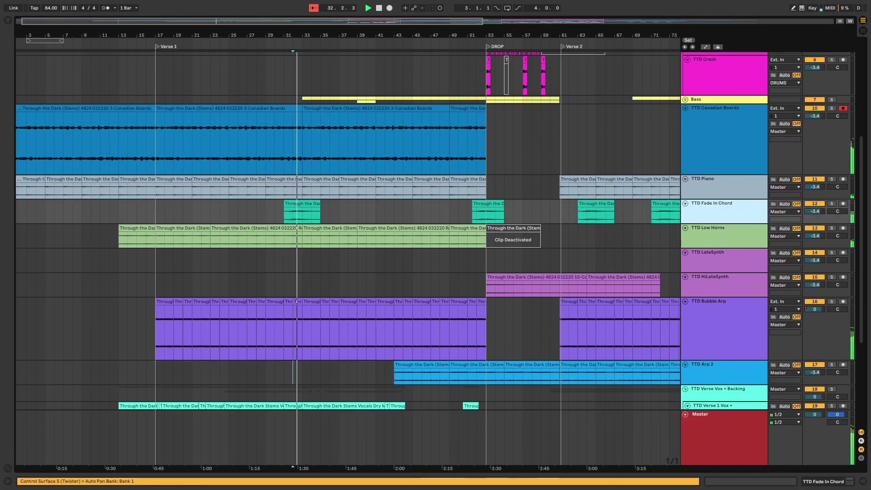
pyautogui.hotkey('alt', '+')
pyautogui.hotkey('alt', '+')
pyautogui.hotkey('alt', '+')
pyautogui.hotkey('alt', '+')
pyautogui.hotkey('alt', '+')
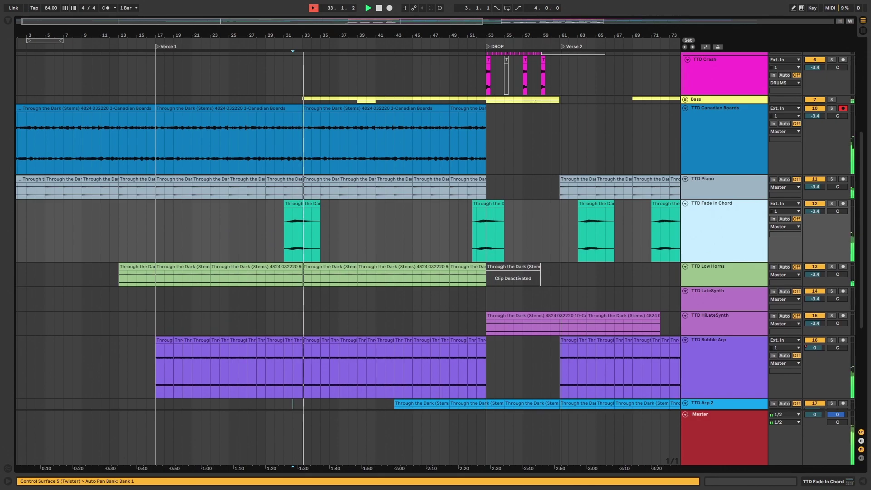
# - Play the first TTD Fade In Chord clip from 31.1.1, both soloed and in the full mix, and stop playback
pyautogui.click(286, 233)
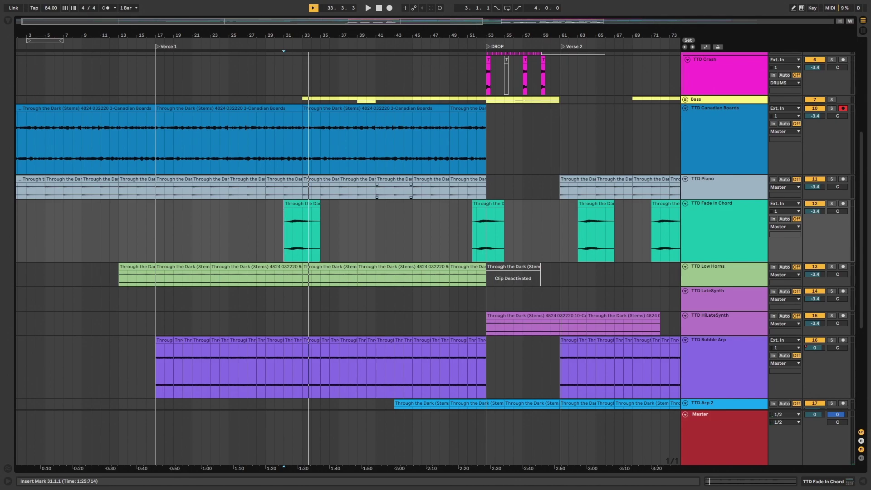
pyautogui.press('space')
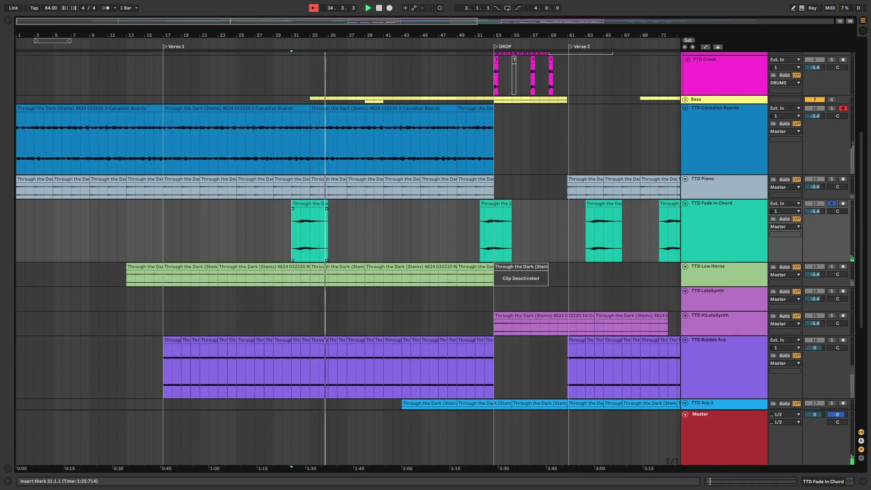
pyautogui.press('space')
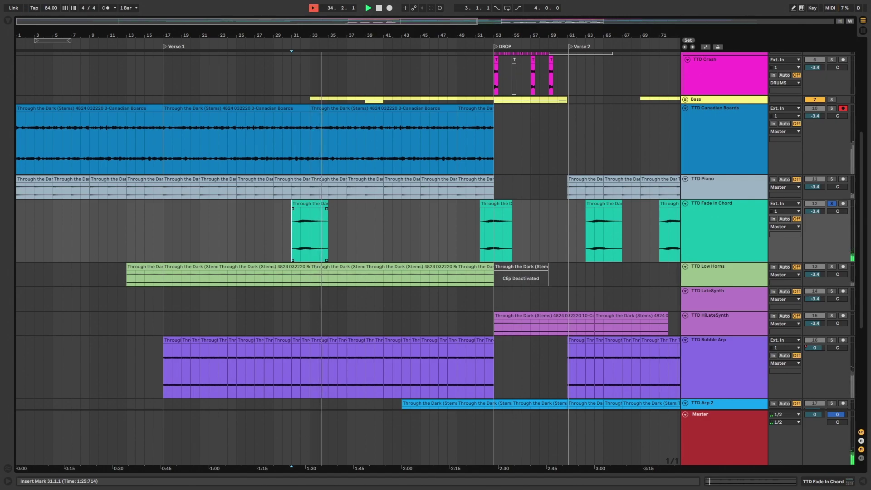
pyautogui.press('s')
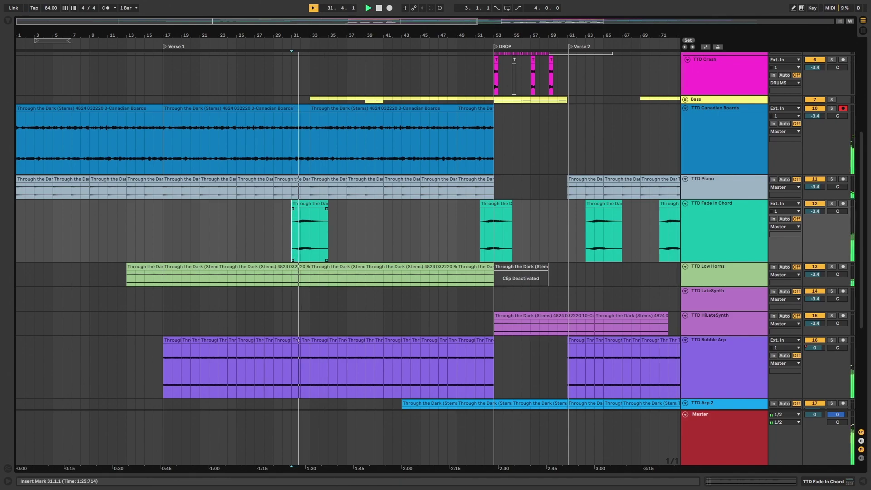
pyautogui.scroll(-10, 436, 259)
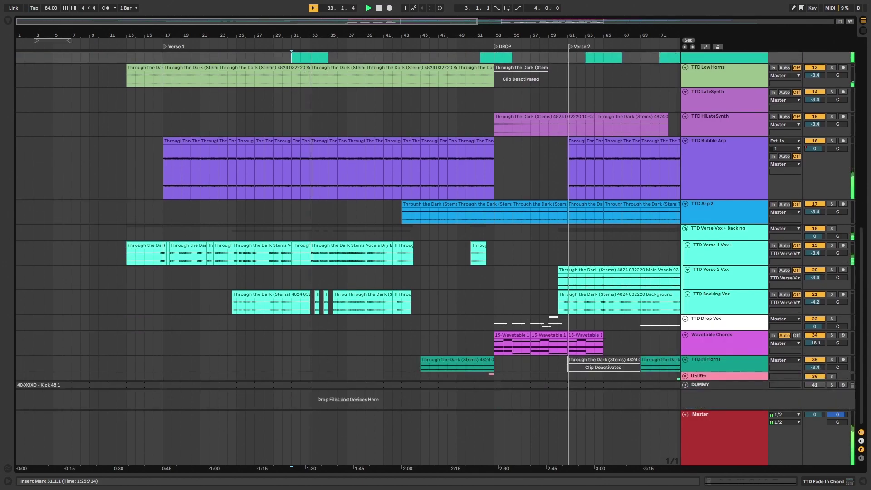
pyautogui.scroll(2, 435, 258)
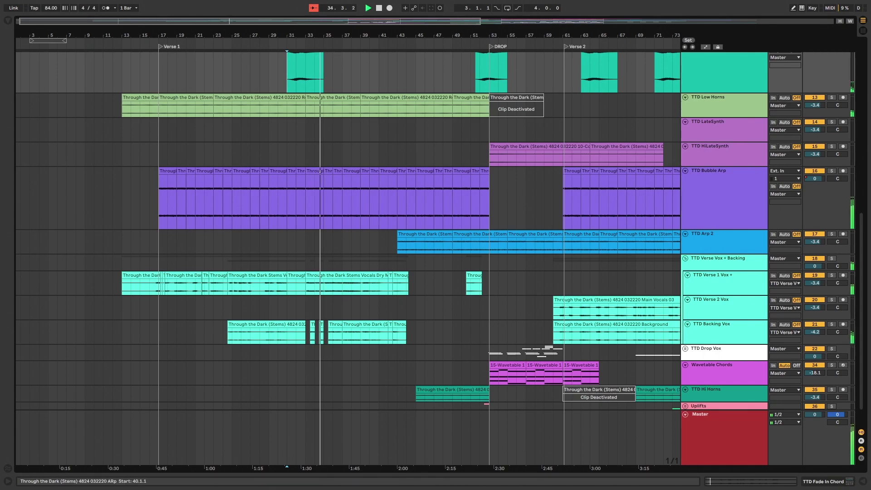
pyautogui.scroll(5, 348, 259)
pyautogui.press('space')
# - Play the full mix from 35.1.1, at the end of the first TTD Fade In Chord clip
pyautogui.click(328, 225)
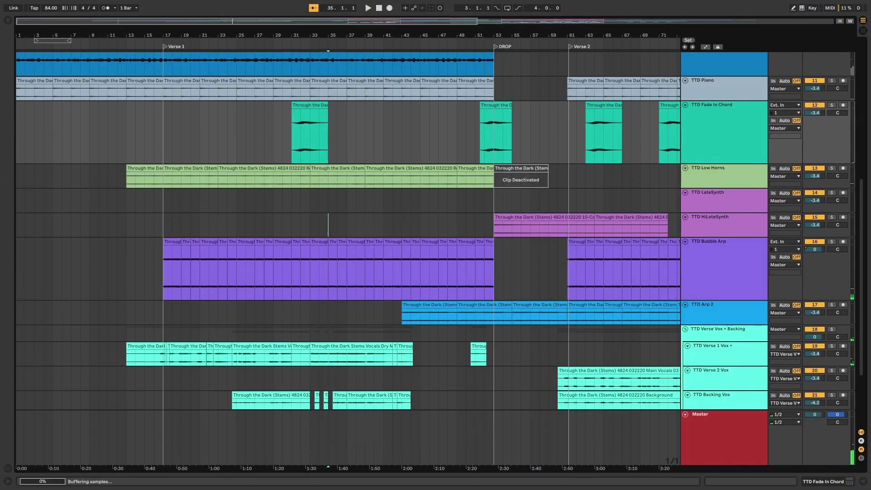
pyautogui.scroll(-7, 328, 225)
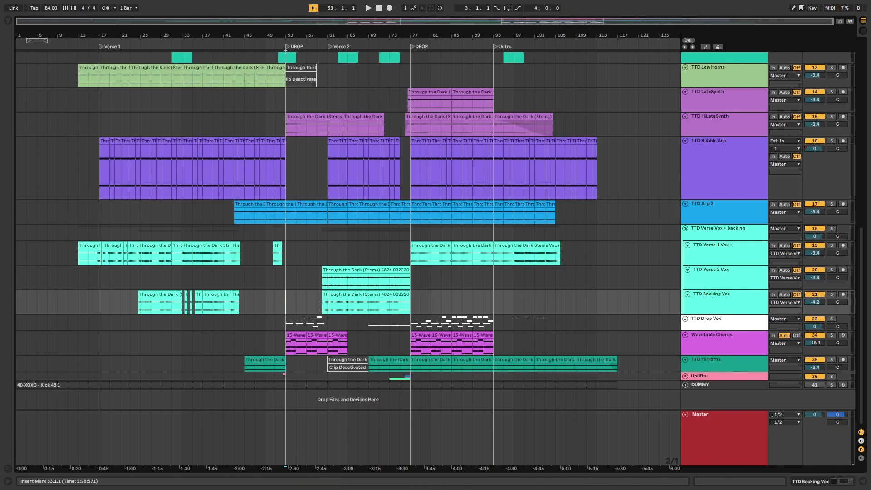
pyautogui.click(193, 233)
pyautogui.press('space')
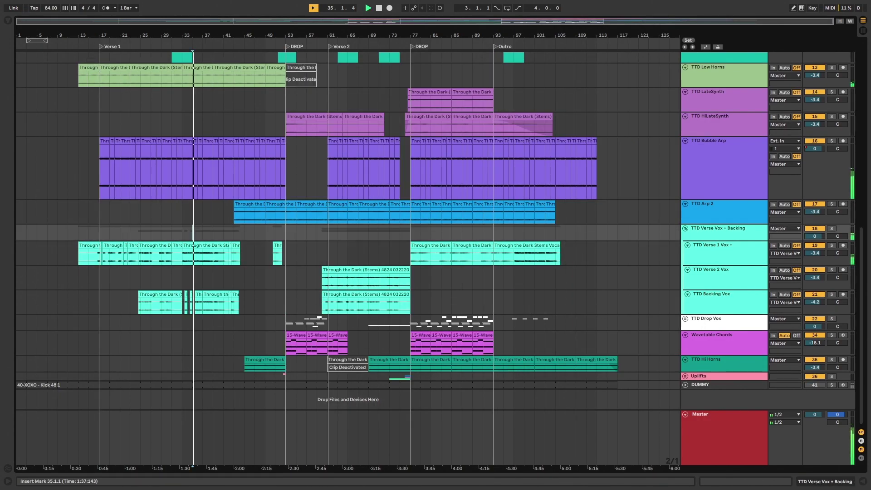
pyautogui.press('+')
pyautogui.press('+')
pyautogui.press('+')
pyautogui.press('-')
pyautogui.press('-')
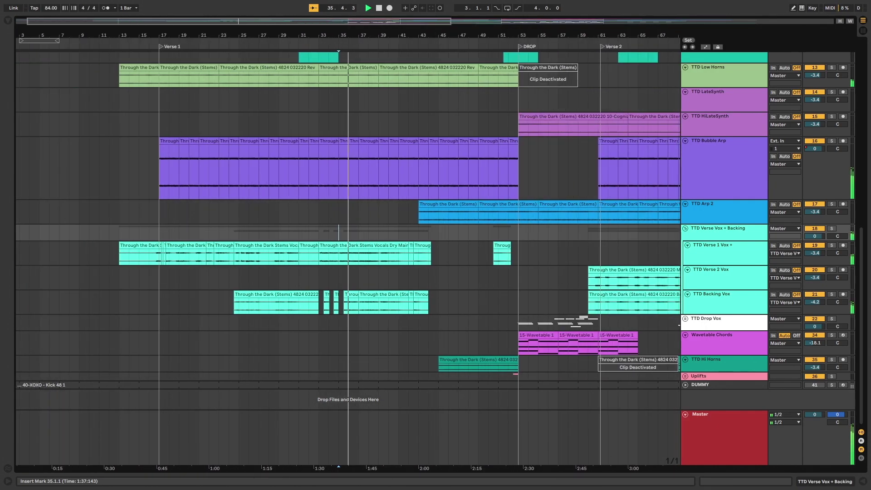
# - Play the full mix from 43.1.1, where the first TTD Arp 2 clip starts
pyautogui.click(415, 232)
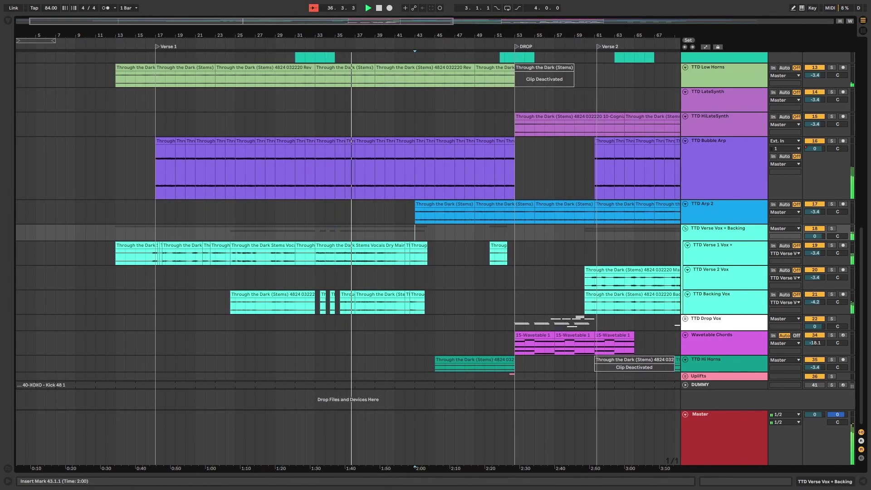
pyautogui.scroll(5, 415, 233)
pyautogui.scroll(-5, 415, 233)
pyautogui.hscroll(-1, 415, 232)
pyautogui.hscroll(1, 415, 233)
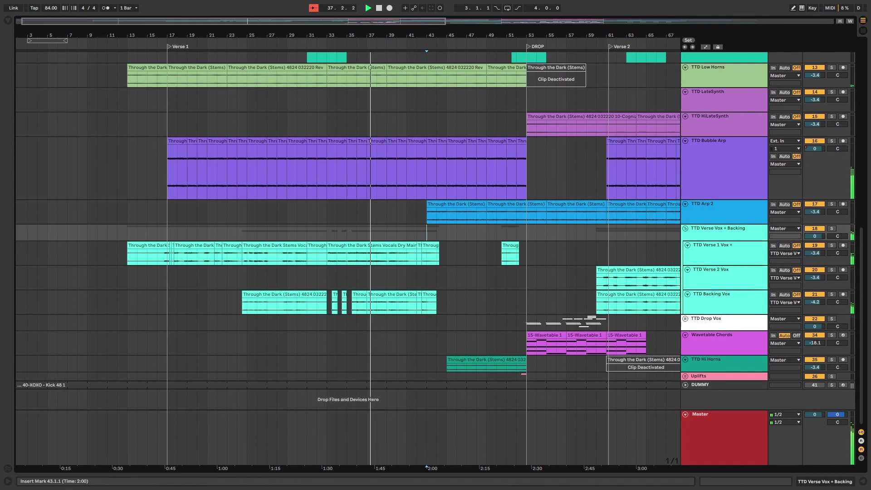
pyautogui.hscroll(2, 415, 233)
pyautogui.hscroll(2, 347, 259)
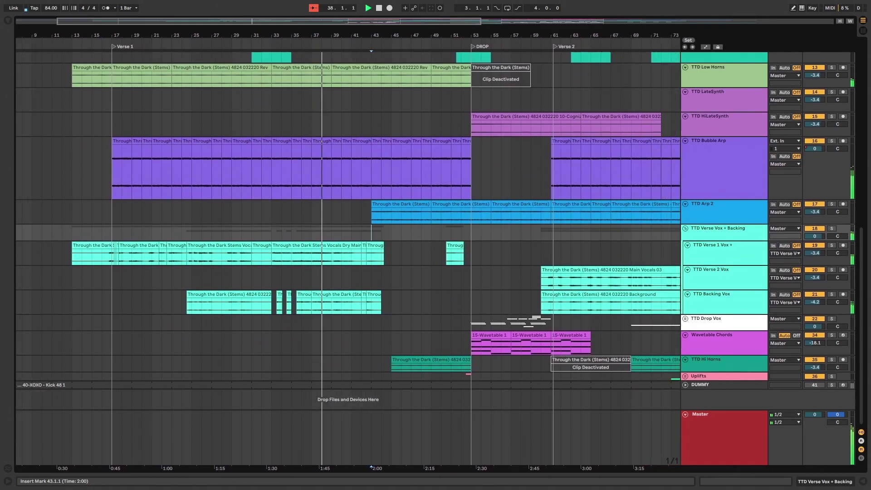
pyautogui.hscroll(-2, 348, 258)
pyautogui.hscroll(-2, 348, 258)
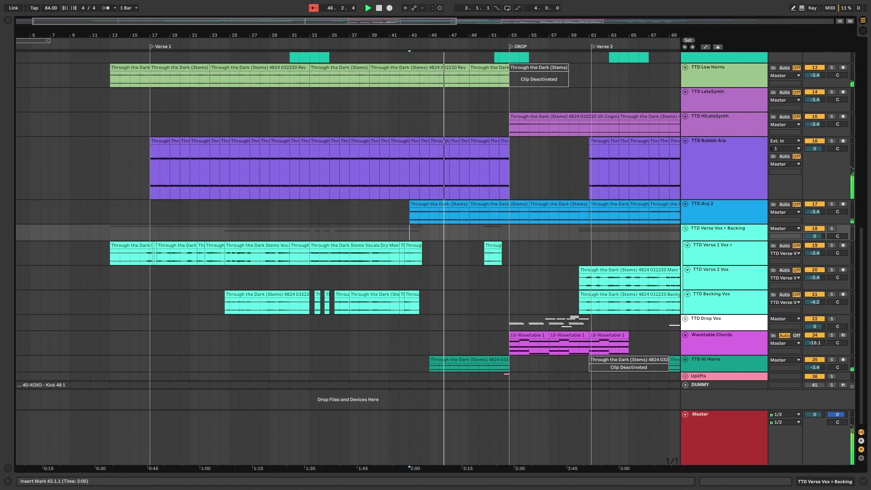
# - Look over the drum, synth and vocal tracks leading up to the DROP during full-mix playback
pyautogui.scroll(2, 348, 259)
pyautogui.hscroll(2, 347, 259)
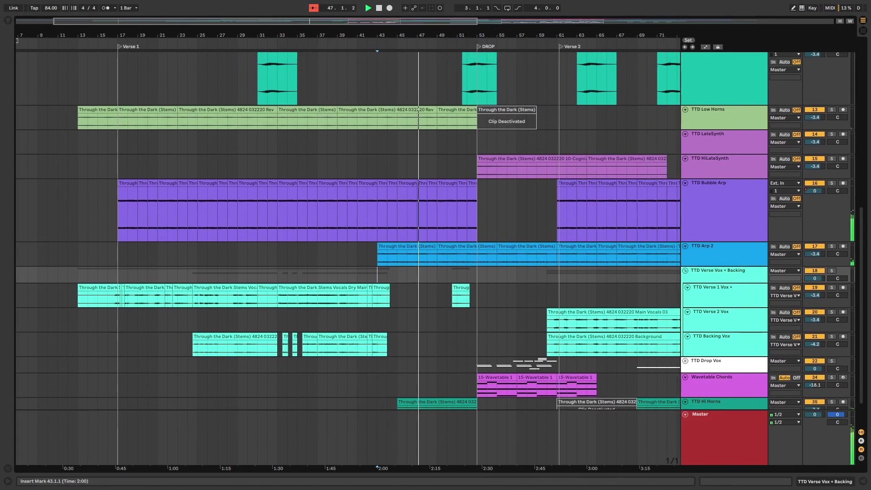
pyautogui.hscroll(3, 348, 258)
pyautogui.scroll(-1, 348, 258)
pyautogui.hscroll(1, 348, 258)
pyautogui.scroll(10, 348, 259)
pyautogui.hscroll(1, 397, 377)
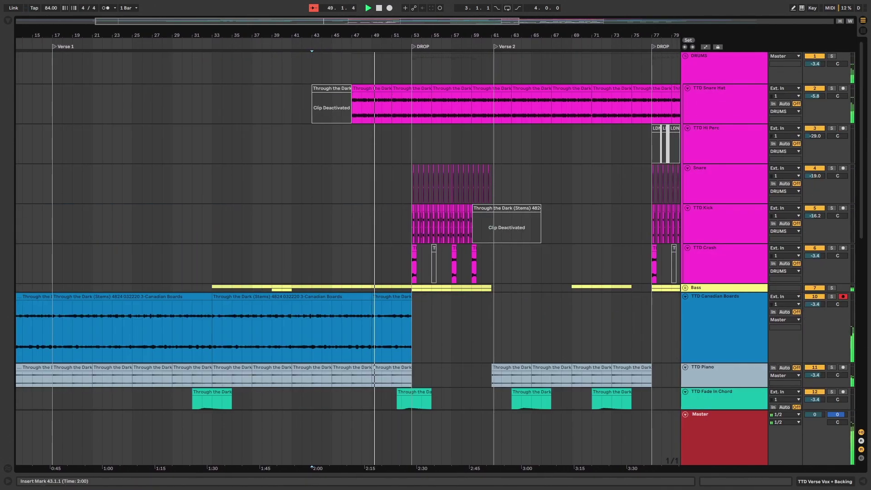
pyautogui.scroll(-10, 397, 377)
pyautogui.hscroll(-1, 397, 376)
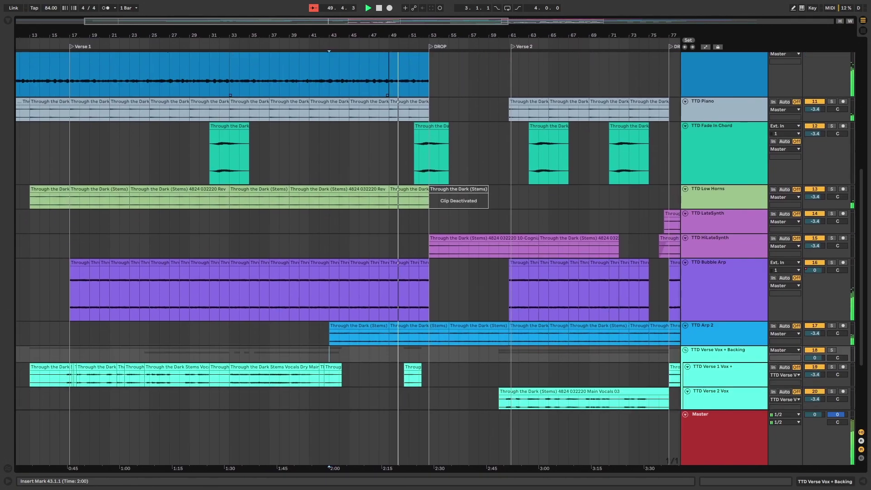
pyautogui.scroll(-4, 344, 54)
pyautogui.scroll(1, 344, 55)
pyautogui.scroll(4, 343, 55)
pyautogui.hscroll(3, 344, 55)
pyautogui.scroll(1, 345, 259)
pyautogui.hscroll(1, 344, 259)
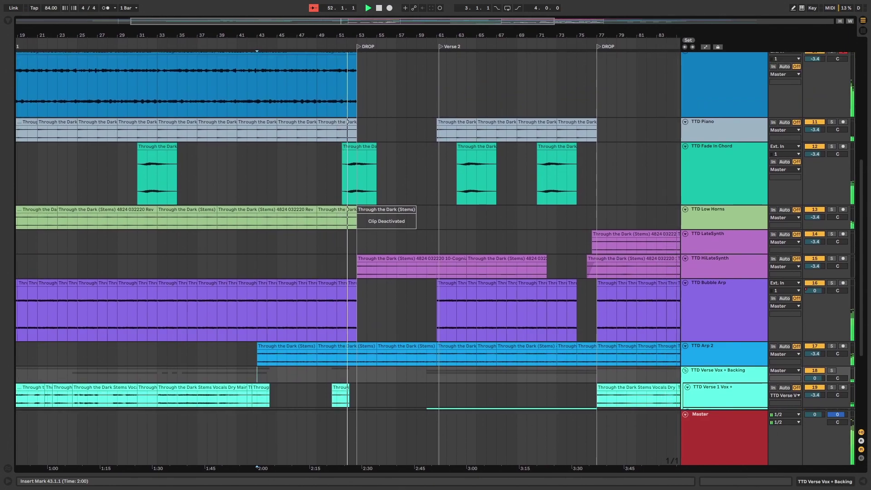
# - Play the full mix from 51.3.1 through the DROP into Verse 2 and look over the tracks that play there
pyautogui.click(357, 85)
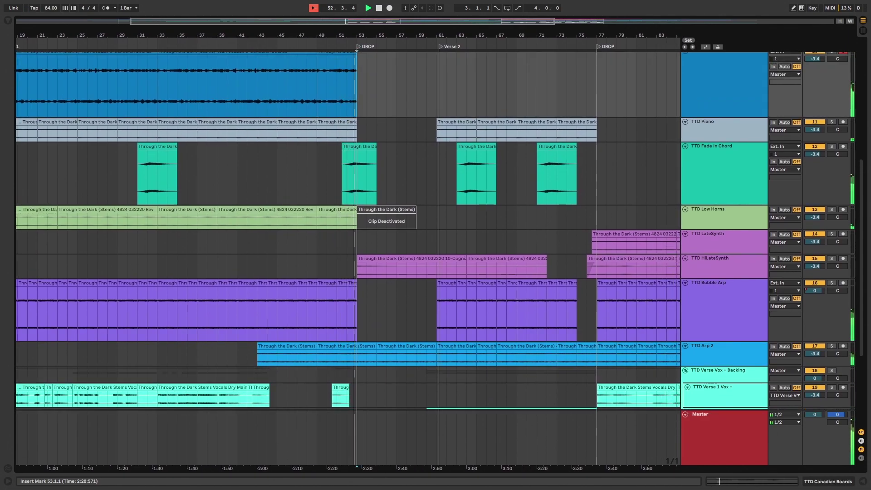
pyautogui.scroll(-6, 344, 259)
pyautogui.hscroll(-3, 344, 258)
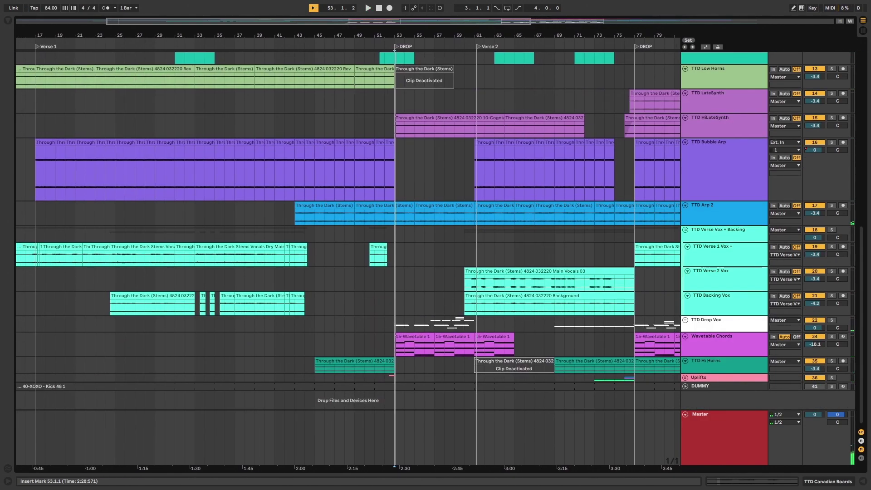
pyautogui.scroll(7, 345, 258)
pyautogui.hscroll(1, 345, 259)
pyautogui.click(346, 168)
pyautogui.press('space')
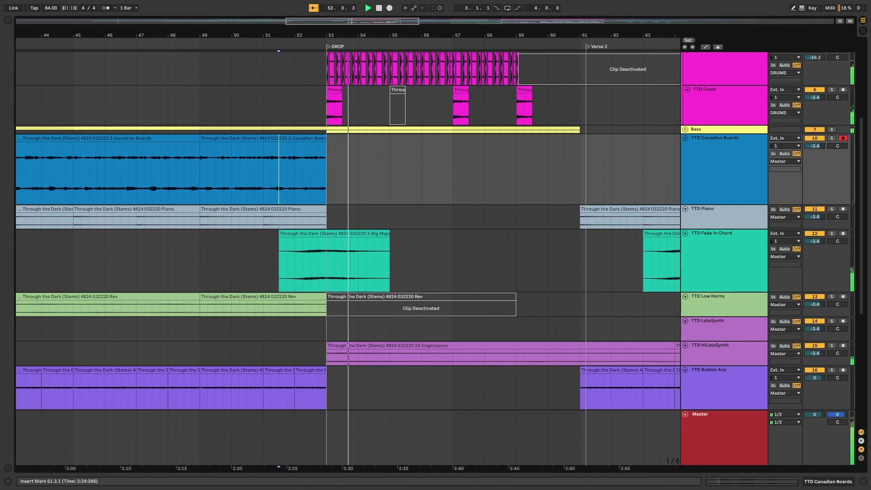
pyautogui.scroll(-10, 348, 259)
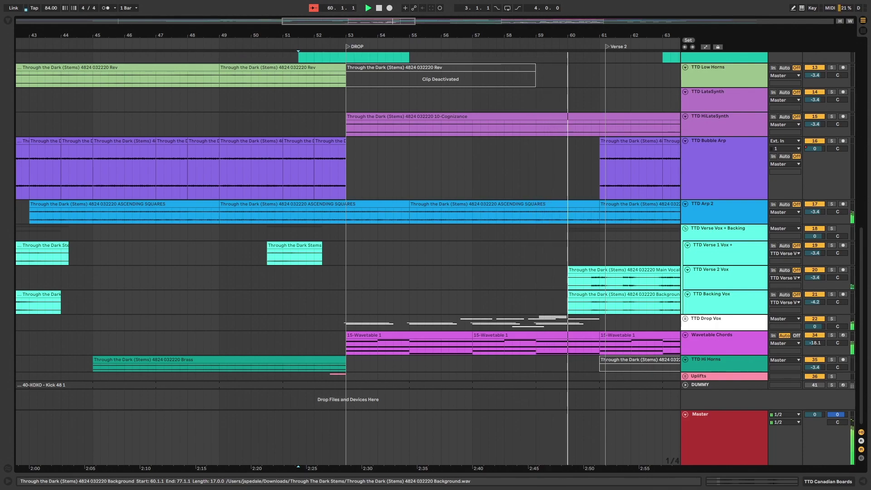
pyautogui.scroll(5, 643, 300)
pyautogui.hscroll(5, 644, 300)
pyautogui.hscroll(2, 347, 258)
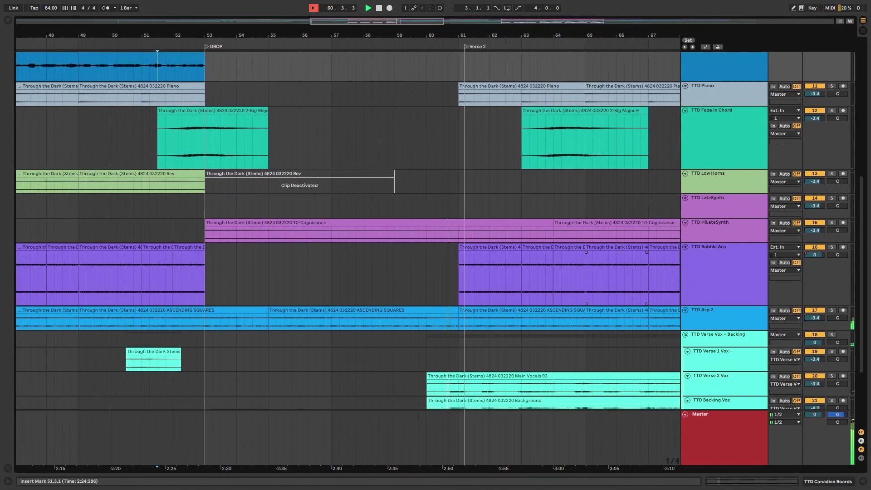
pyautogui.scroll(-2, 347, 259)
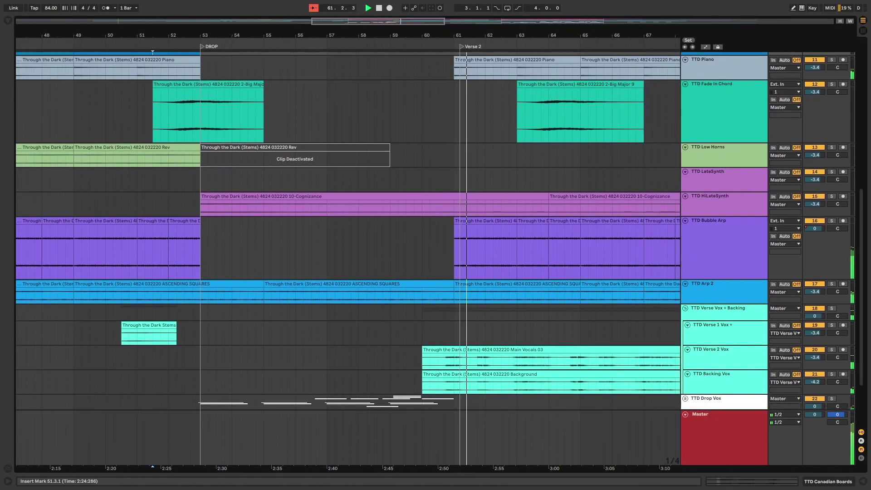
# - Stop the full mix, solo the DRUMS group and play it from the DROP at 53.1.1
pyautogui.click(461, 333)
pyautogui.scroll(13, 348, 258)
pyautogui.hscroll(-3, 347, 258)
pyautogui.scroll(-15, 348, 258)
pyautogui.hscroll(-4, 347, 259)
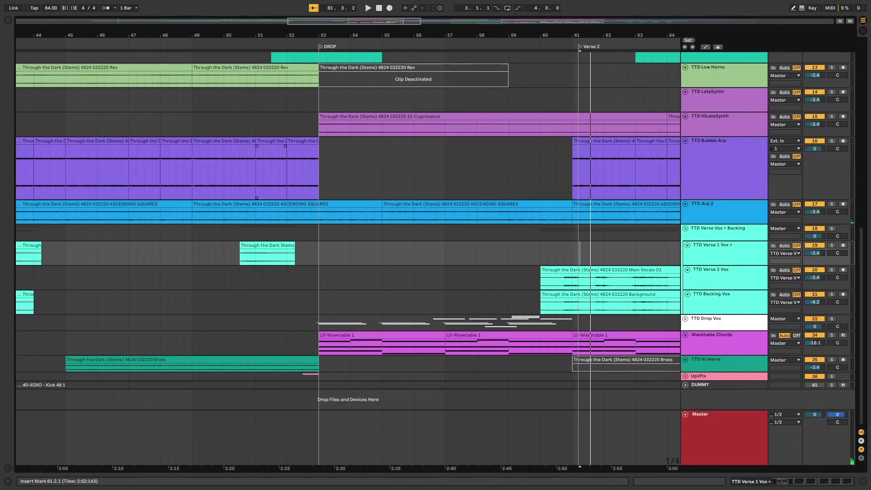
pyautogui.scroll(13, 348, 259)
pyautogui.hscroll(2, 347, 258)
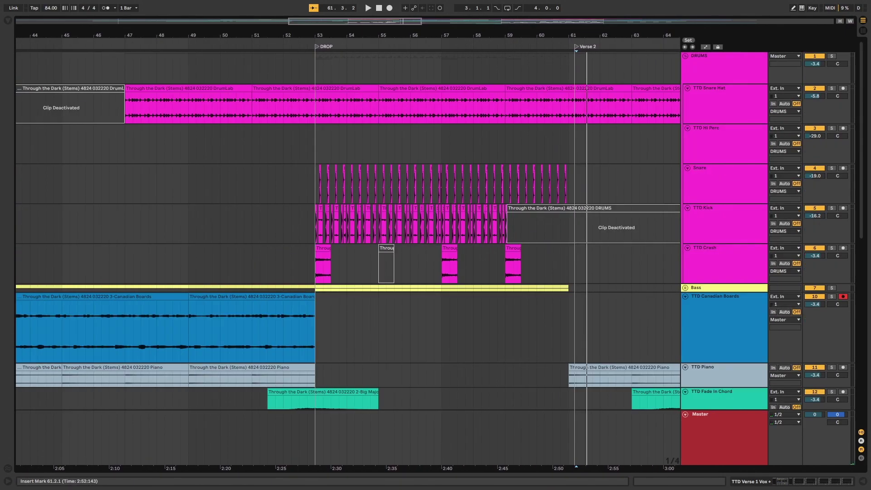
pyautogui.click(316, 108)
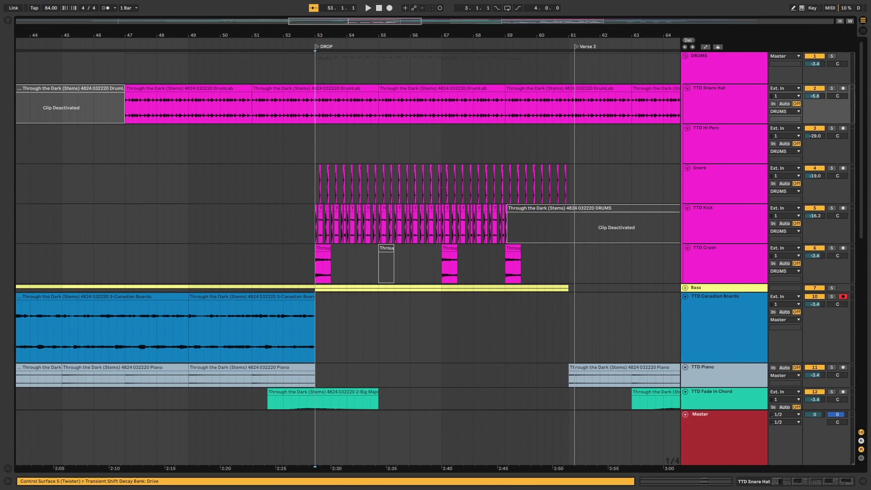
pyautogui.click(831, 57)
pyautogui.press('space')
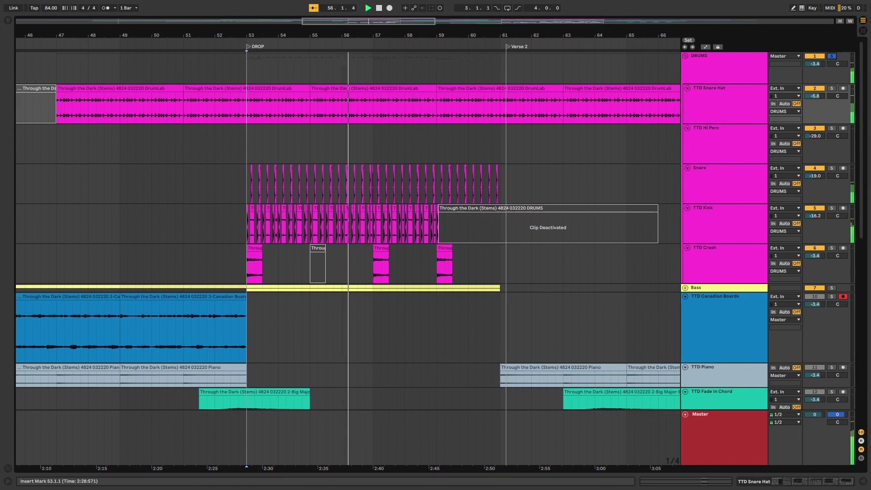
# - Play the full mix from bar 57, stop playback and return the insert marker to 53.1.1 on the Snare track
pyautogui.click(361, 144)
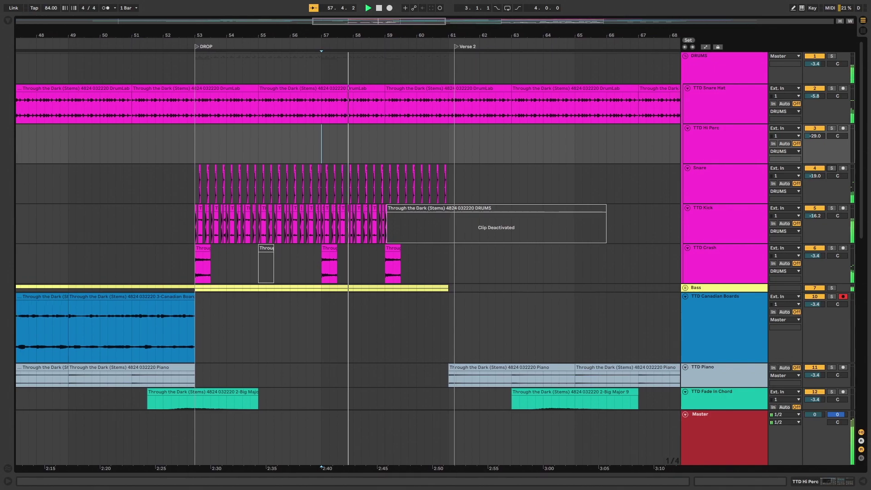
pyautogui.click(195, 184)
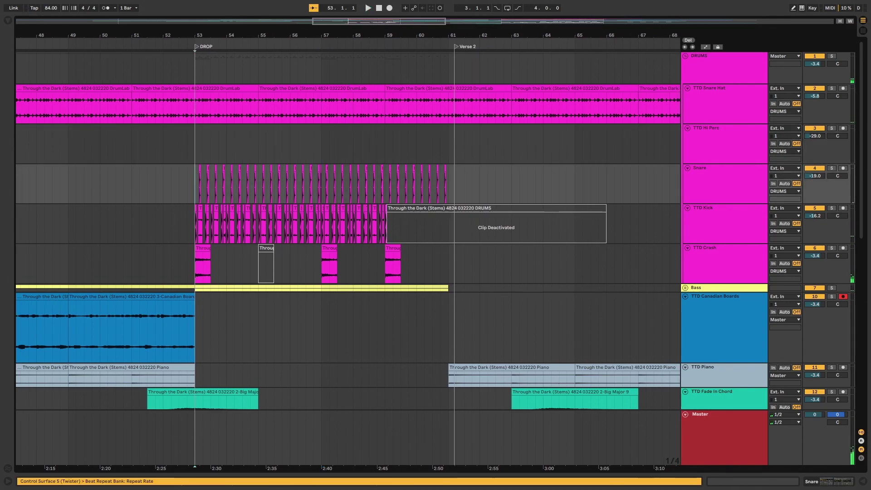
pyautogui.scroll(-2, 348, 254)
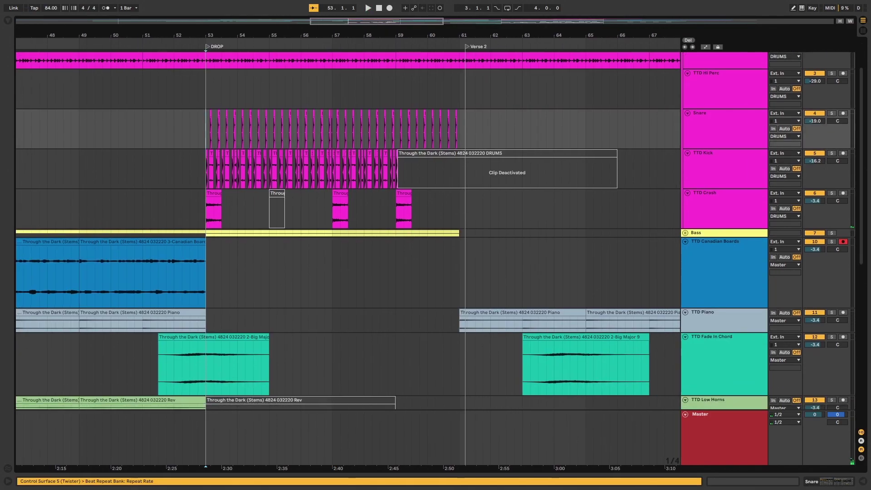
# - Play the TTD Kick track from the DROP, stop it and examine its first clips at 53.1.1 up close
pyautogui.scroll(2, 347, 254)
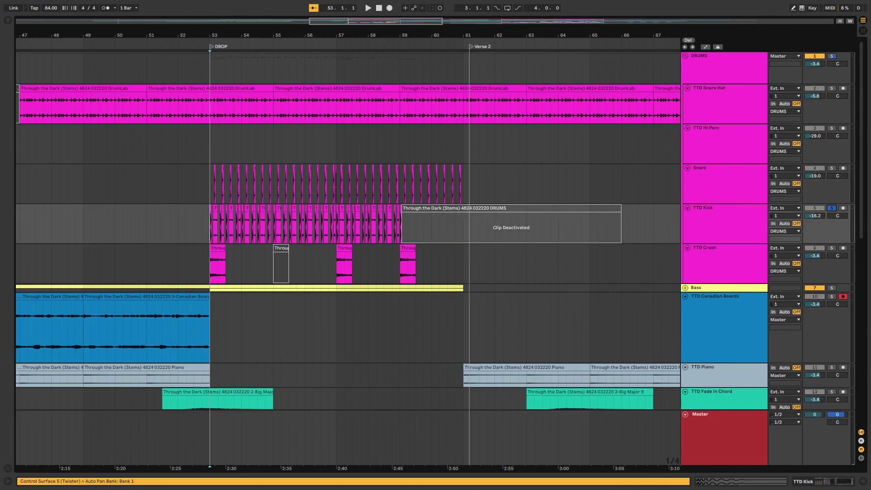
pyautogui.press('space')
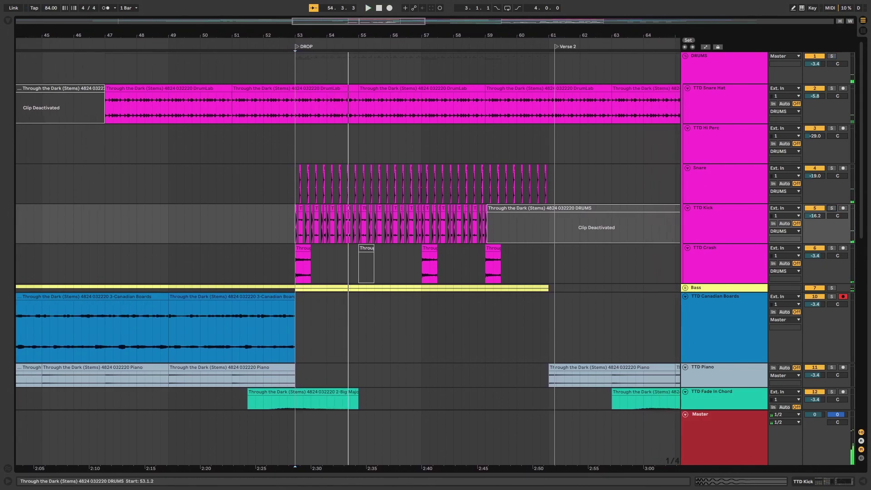
pyautogui.press('space')
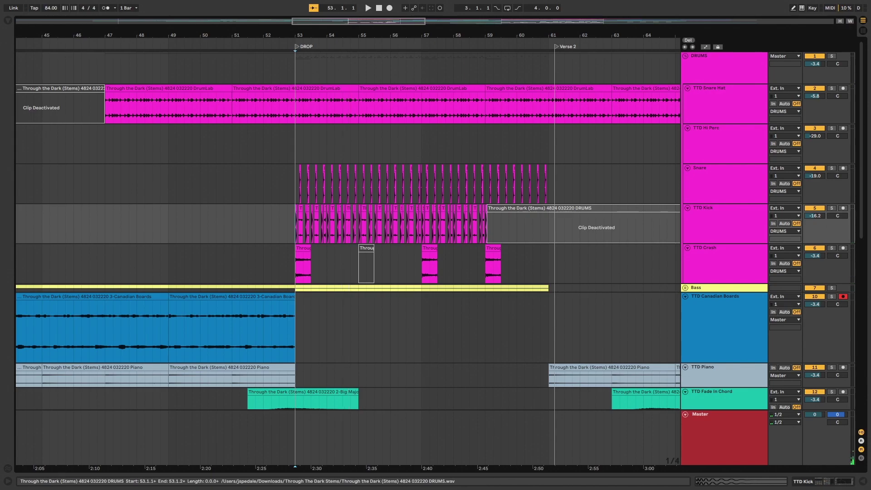
pyautogui.scroll(10, 297, 227)
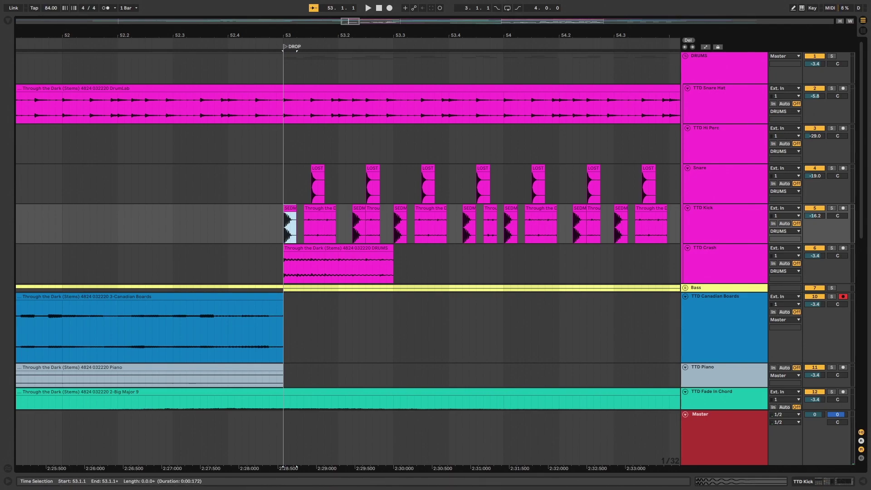
# - Play the full mix from 53.1.1, soloing the TTD Kick track during playback, and stop
pyautogui.click(284, 228)
pyautogui.press('-')
pyautogui.press('-')
pyautogui.press('-')
pyautogui.press('-')
pyautogui.press('space')
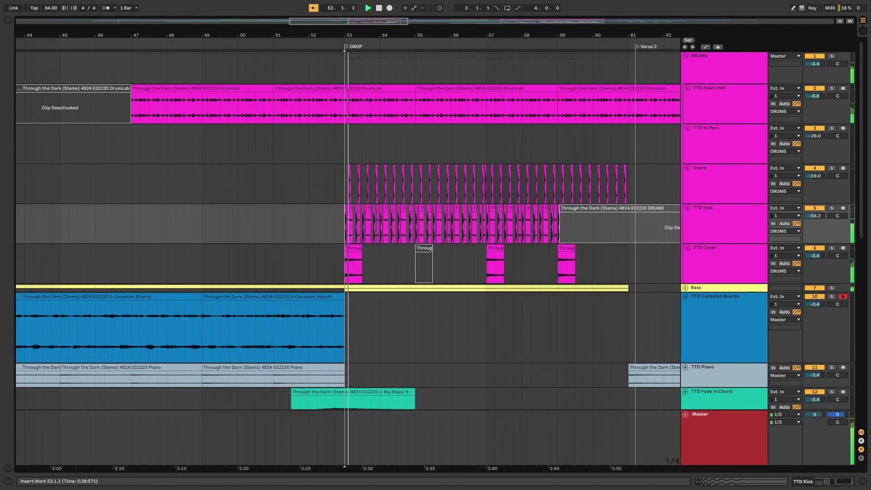
pyautogui.press('s')
pyautogui.press('space')
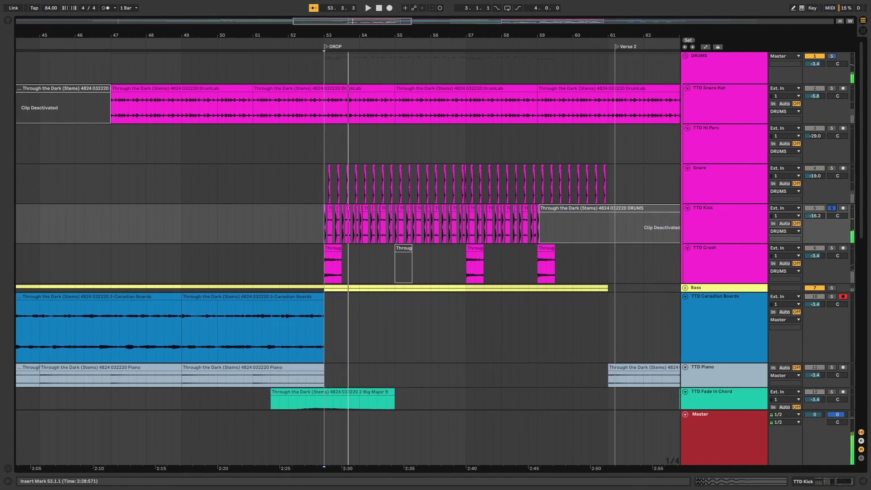
# - Select the first SEDM - Kick 21 clip at 53.1.1 on the soloed TTD Kick track and audition it
pyautogui.scroll(10, 440, 228)
pyautogui.scroll(-3, 440, 227)
pyautogui.hscroll(-12, 440, 228)
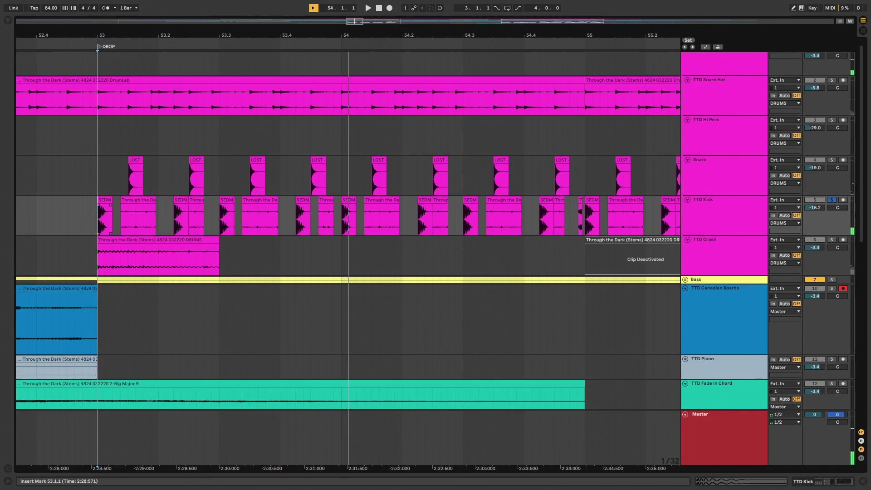
pyautogui.click(104, 217)
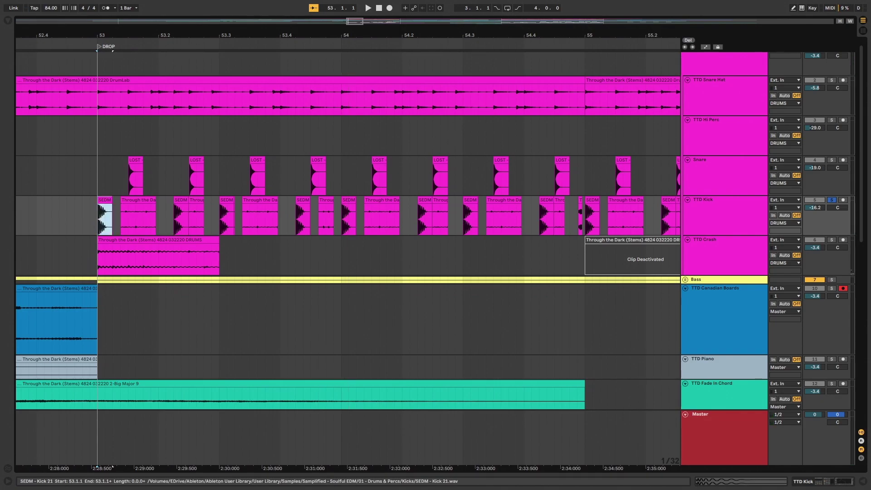
pyautogui.press('space')
pyautogui.press('space')
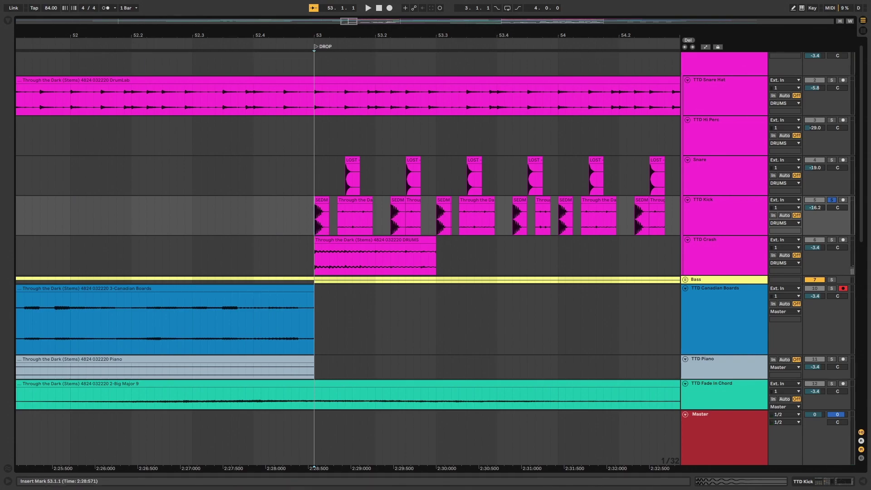
# - Try doubling the original tempo of the extended drum sample clip on TTD Kick and play it from the DROP
pyautogui.scroll(-10, 461, 254)
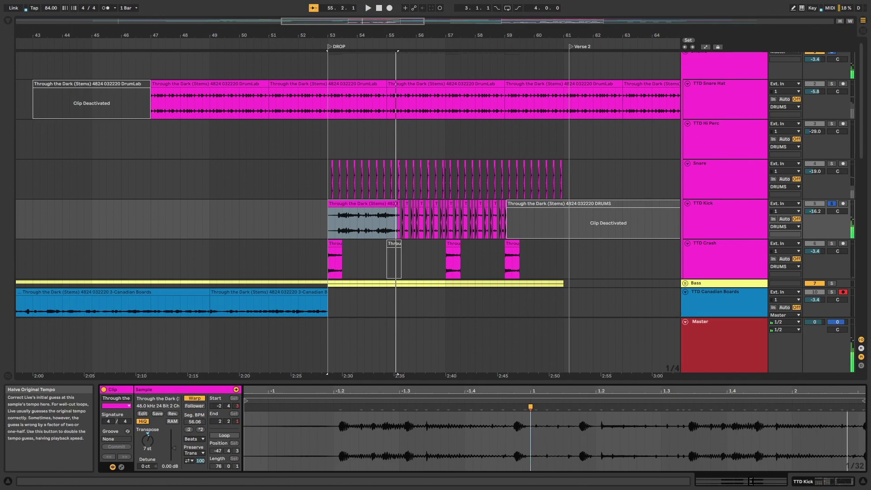
pyautogui.click(200, 429)
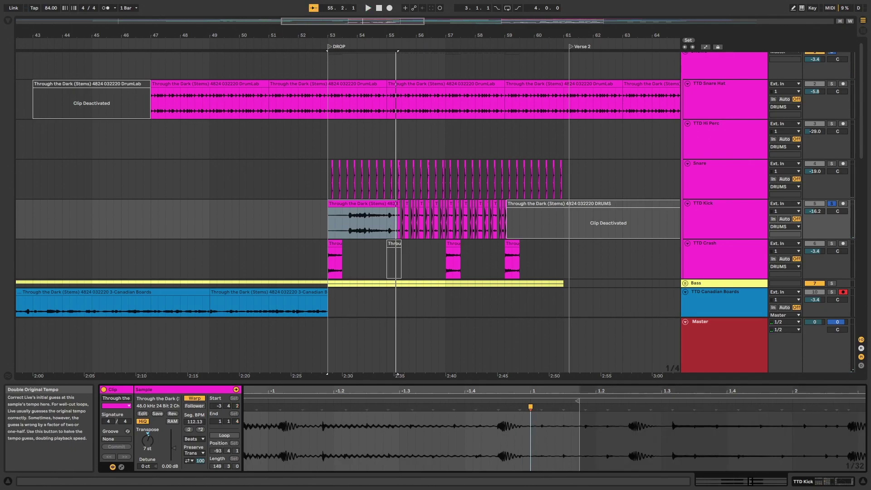
pyautogui.press('space')
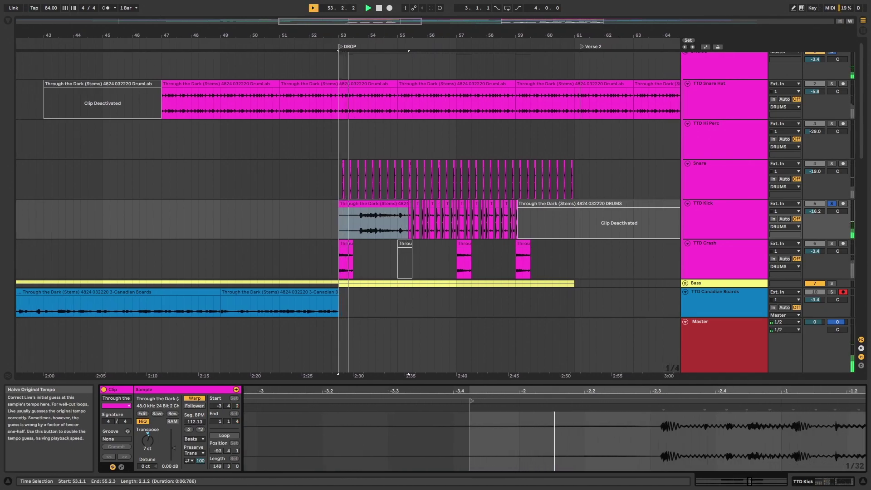
pyautogui.click(356, 222)
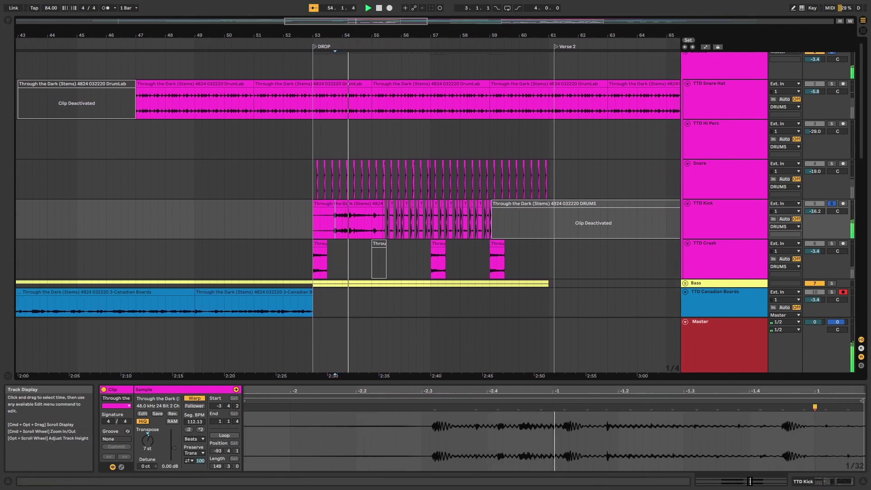
# - Halve the drum sample clip's original tempo, play it back and undo the edits to the TTD Kick clips
pyautogui.click(188, 429)
pyautogui.press('space')
pyautogui.press('space')
pyautogui.press('space')
pyautogui.press('super+z')
pyautogui.press('super+z')
pyautogui.press('super+z')
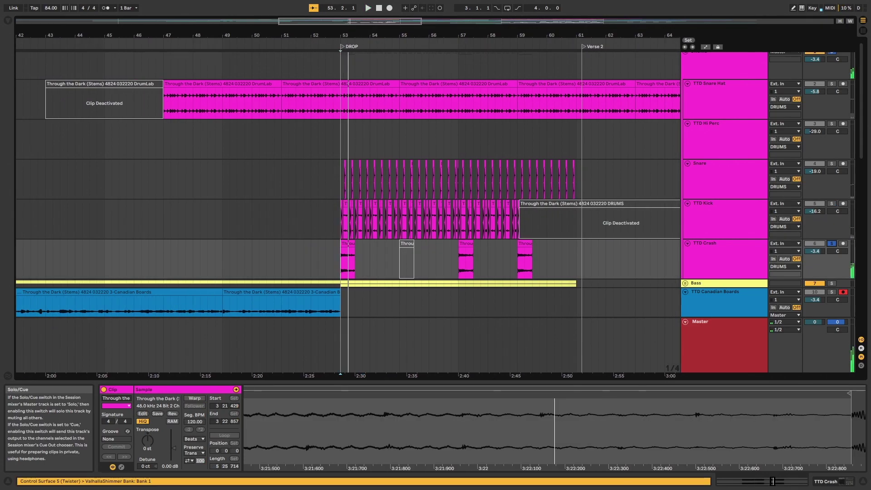
# - Play the soloed TTD Crash track from the DROP and extend its first crash clip to 56.3.1
pyautogui.press('space')
pyautogui.press('space')
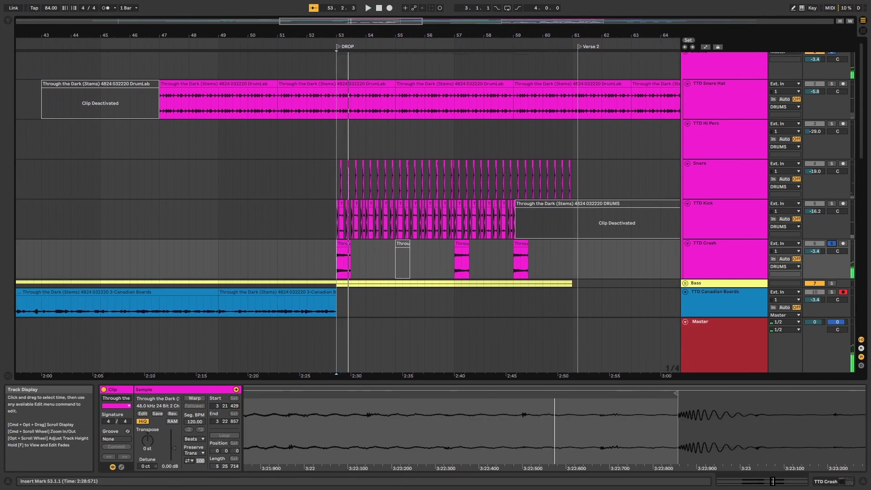
pyautogui.press('space')
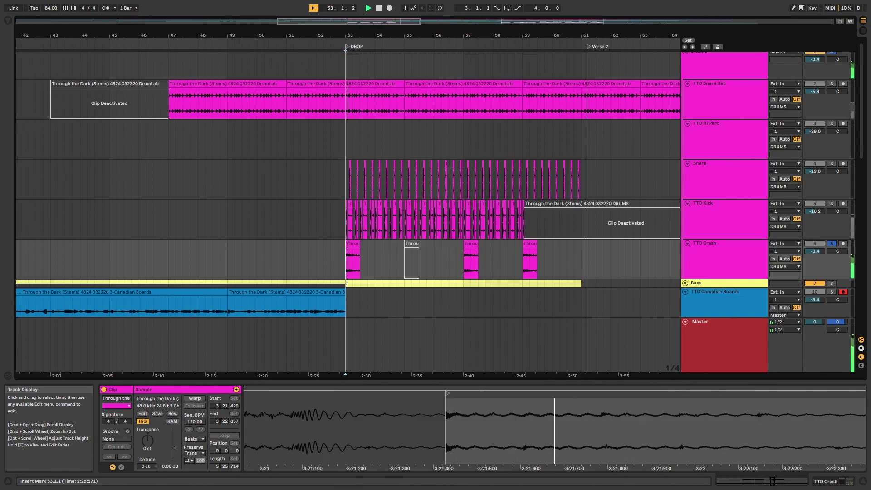
pyautogui.scroll(-5, 344, 208)
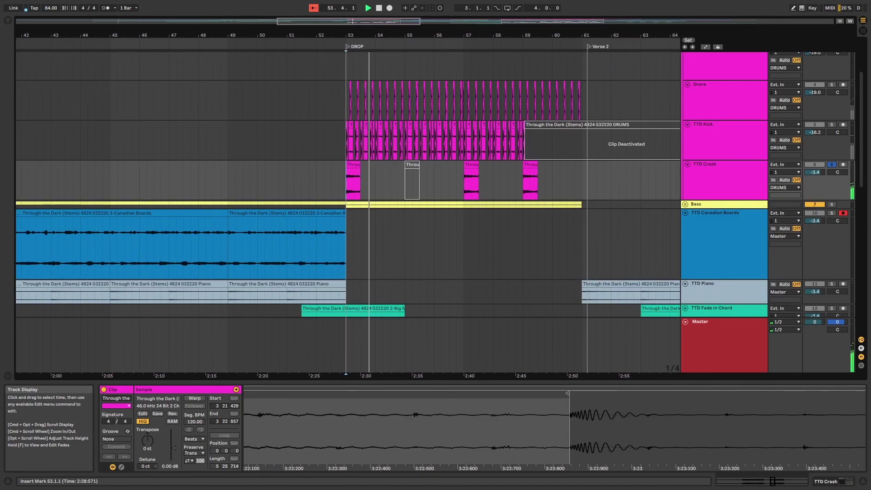
pyautogui.moveTo(360, 166); pyautogui.dragTo(449, 165)
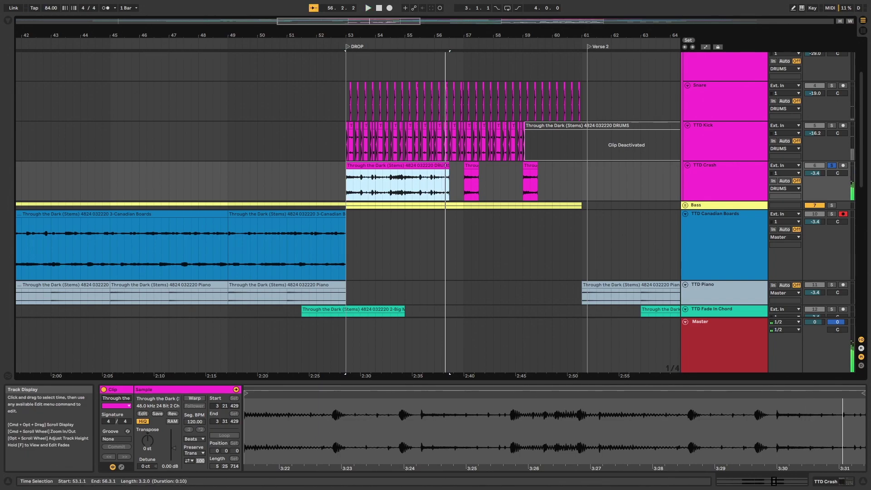
pyautogui.click(705, 164)
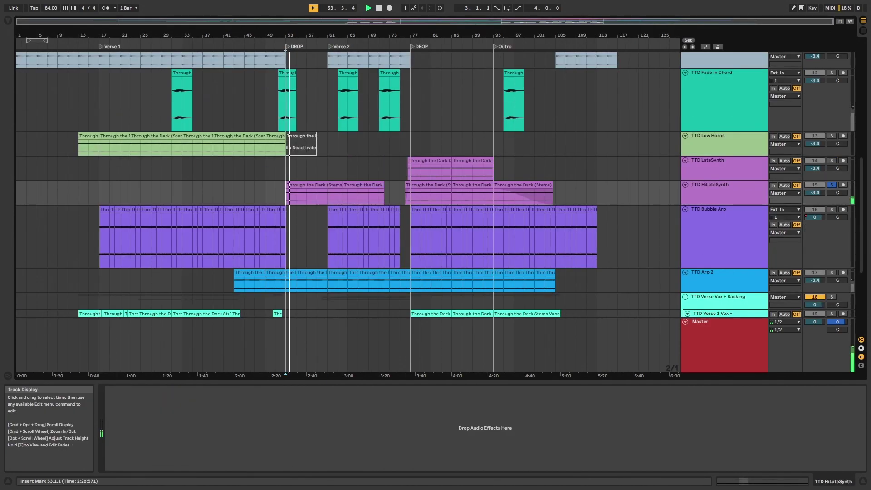
# - Listen to TTD HiLateSynth from the DROP, solo TTD Arp 2 and look over its clips around the DROP
pyautogui.scroll(-3, 345, 209)
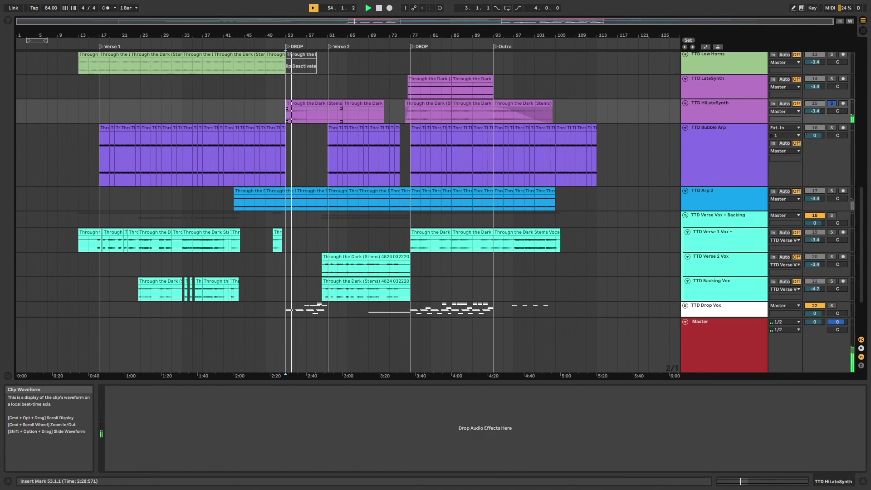
pyautogui.scroll(-3, 344, 208)
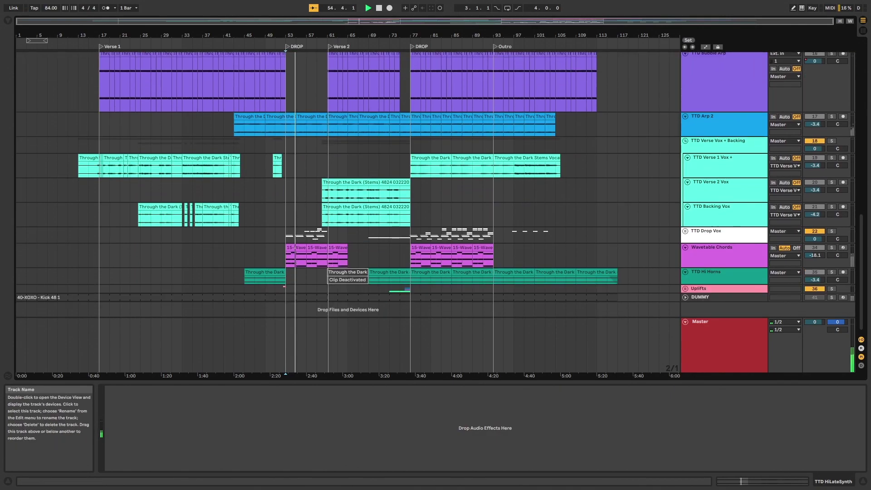
pyautogui.click(832, 117)
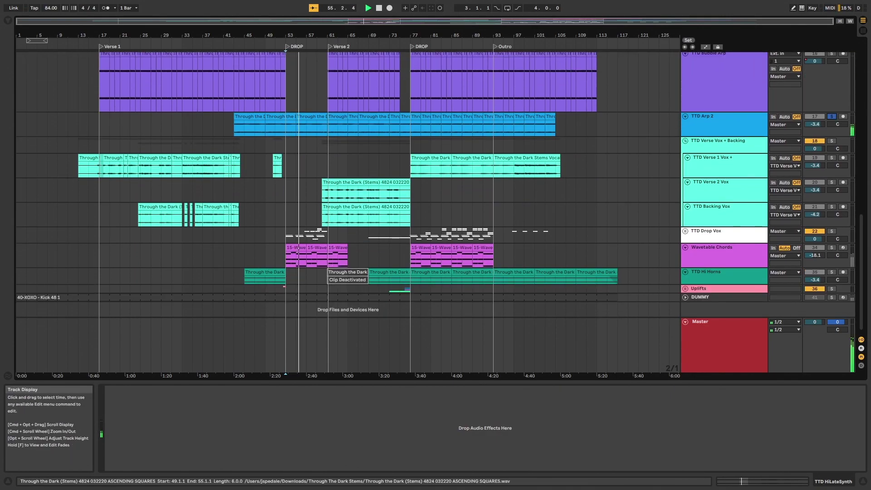
pyautogui.scroll(5, 345, 208)
pyautogui.scroll(-3, 344, 209)
pyautogui.scroll(-2, 270, 86)
pyautogui.scroll(6, 270, 86)
pyautogui.scroll(-4, 271, 86)
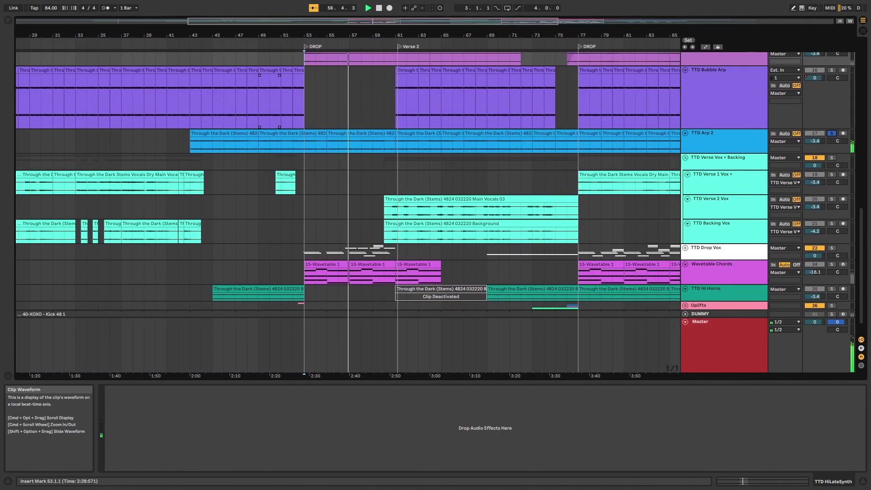
pyautogui.click(301, 144)
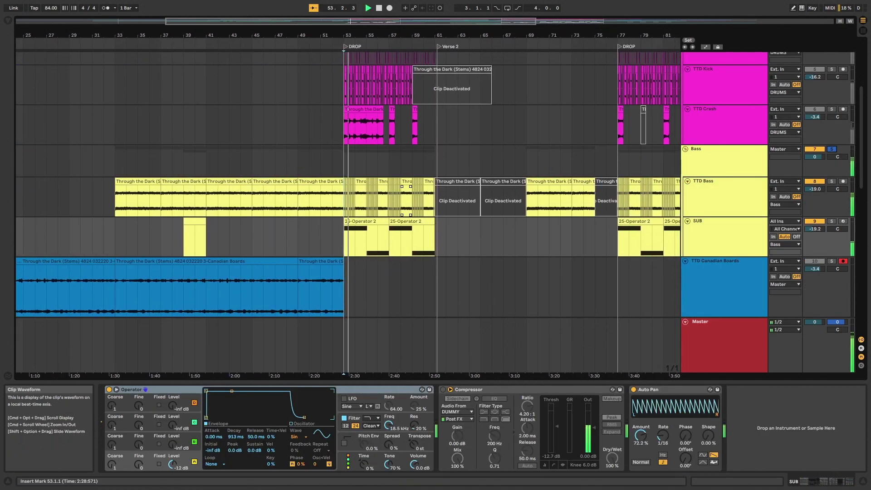
# - Listen to the soloed Bass group from the DROP and examine the TTD Bass and SUB clips up close
pyautogui.scroll(10, 405, 201)
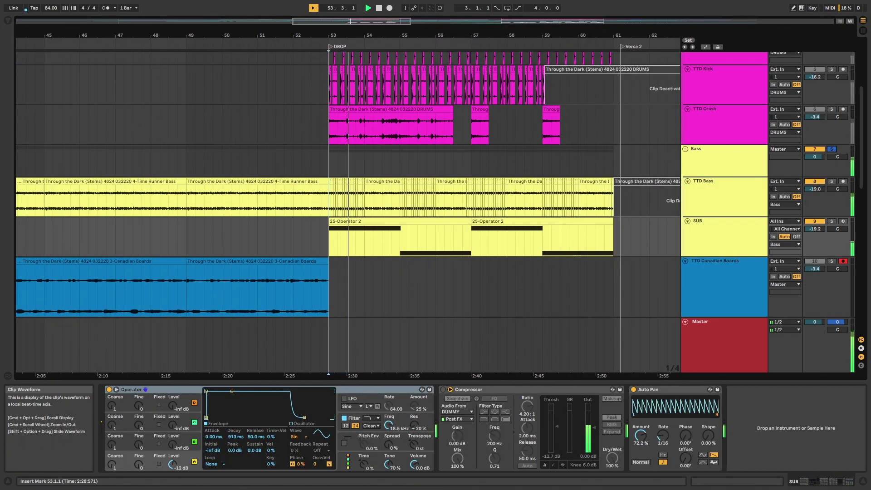
pyautogui.scroll(-4, 406, 201)
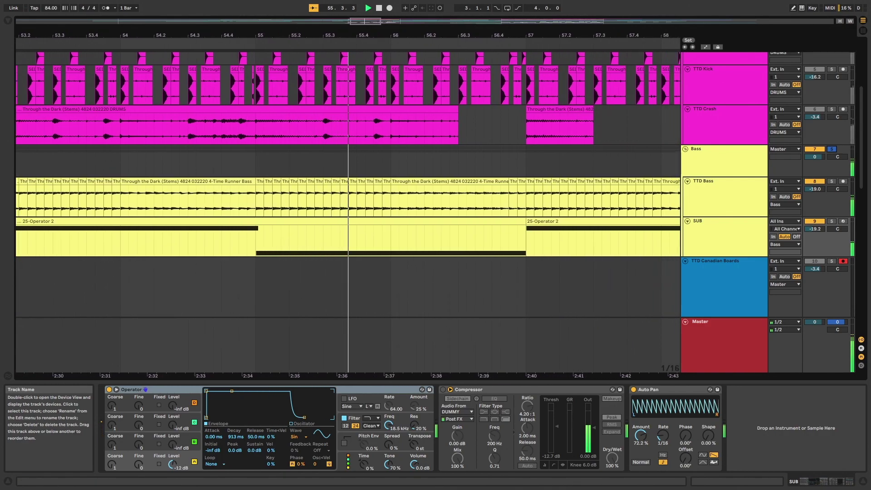
pyautogui.scroll(-5, 632, 200)
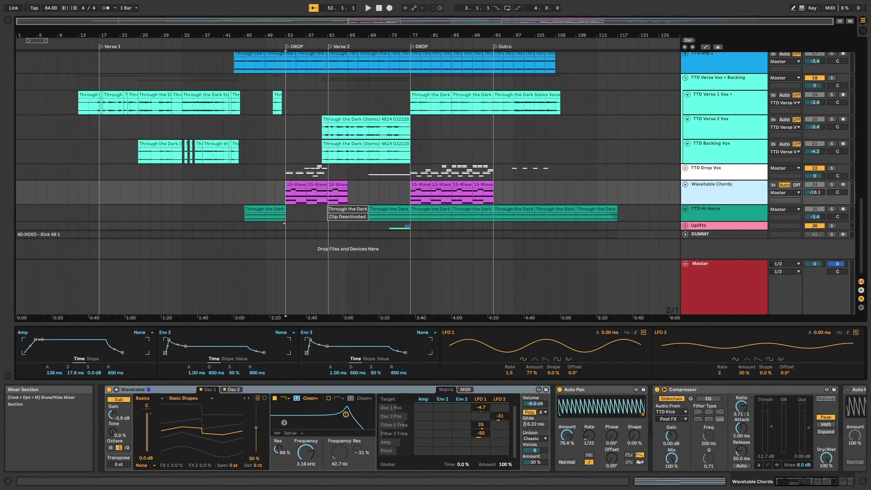
# - Solo the Wavetable Chords track, play it from the DROP and enlarge its track height to reveal the notes
pyautogui.click(832, 185)
pyautogui.press('space')
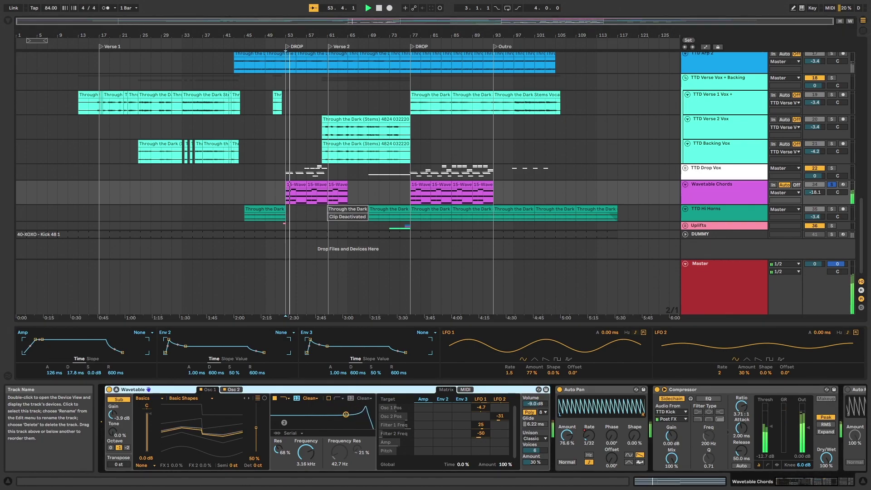
pyautogui.moveTo(726, 204); pyautogui.dragTo(726, 251)
pyautogui.scroll(-2, 344, 181)
pyautogui.scroll(-1, 345, 181)
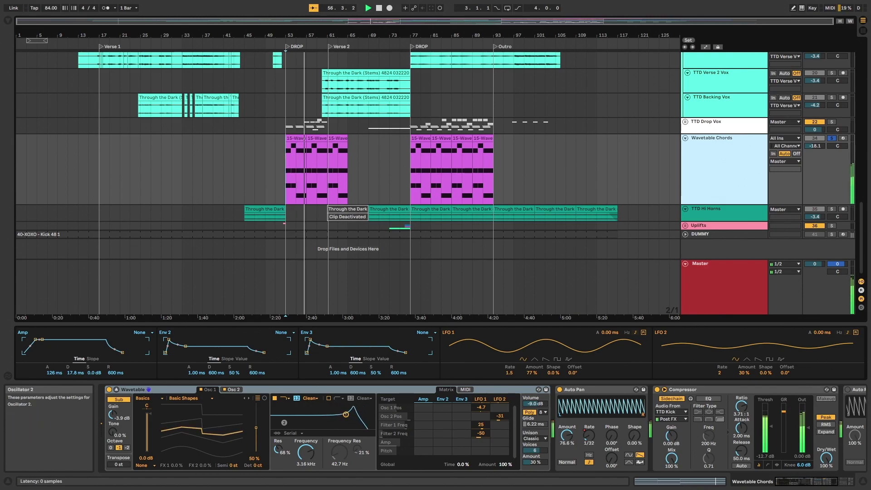
# - Compare the Osc 1 and Osc 2 settings of the Wavetable instrument while the chords play
pyautogui.click(233, 390)
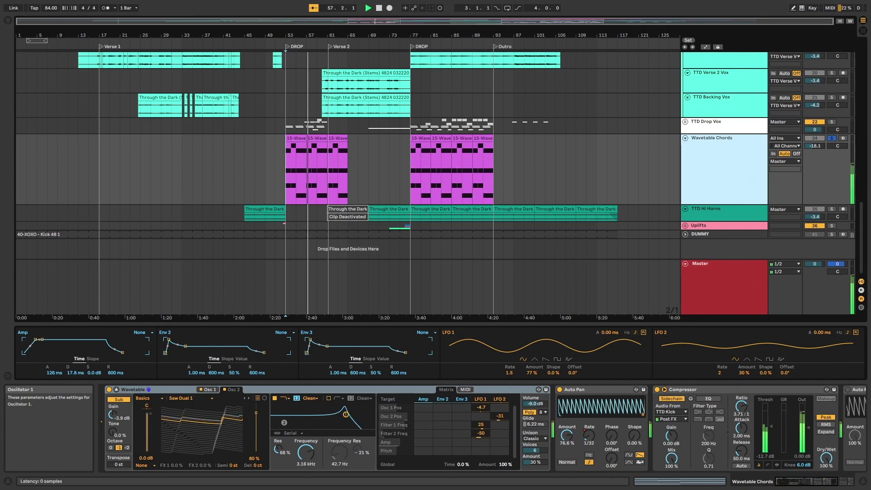
pyautogui.click(208, 390)
pyautogui.click(233, 390)
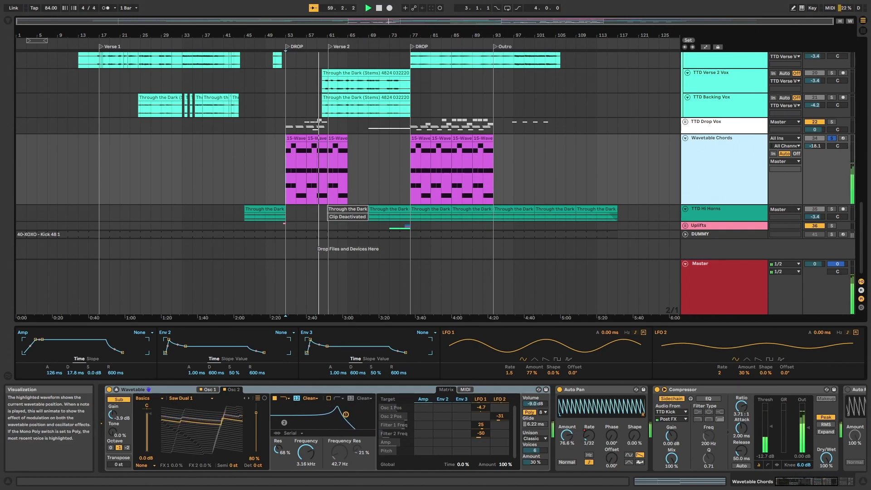
pyautogui.click(209, 390)
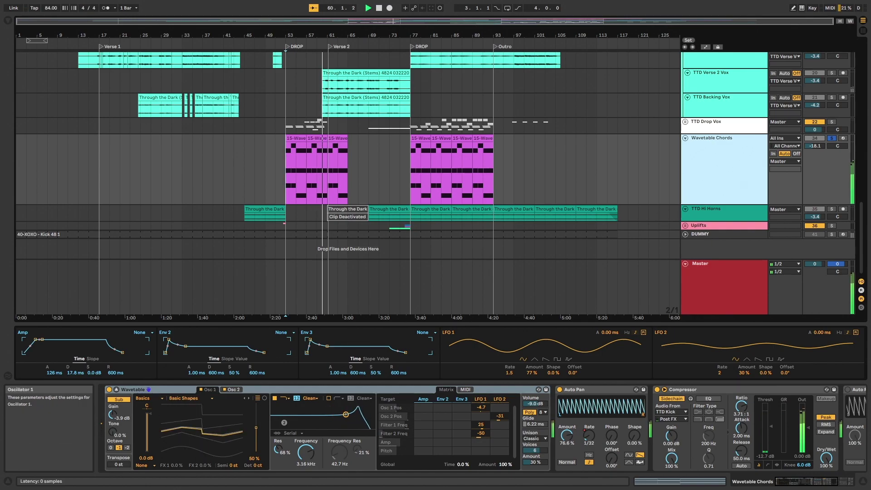
pyautogui.click(234, 389)
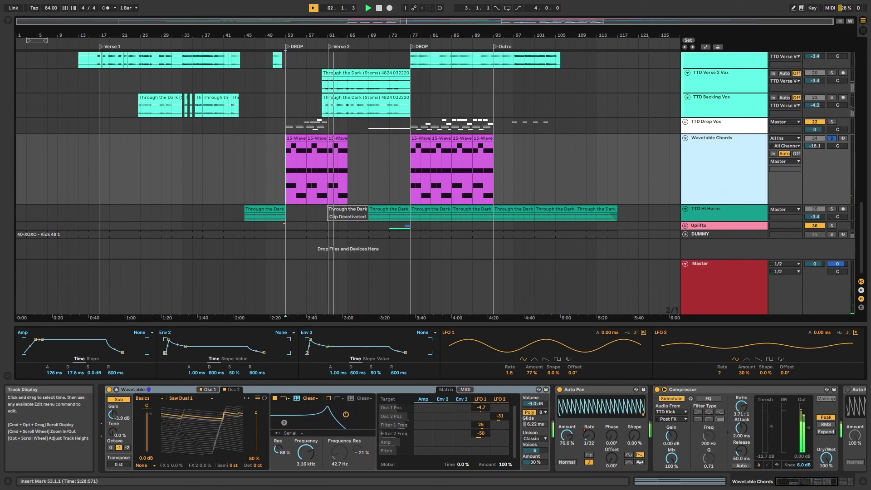
# - Restart the soloed Wavetable Chords from 53.1.1 and look at the effects following the instrument
pyautogui.click(287, 164)
pyautogui.press('space')
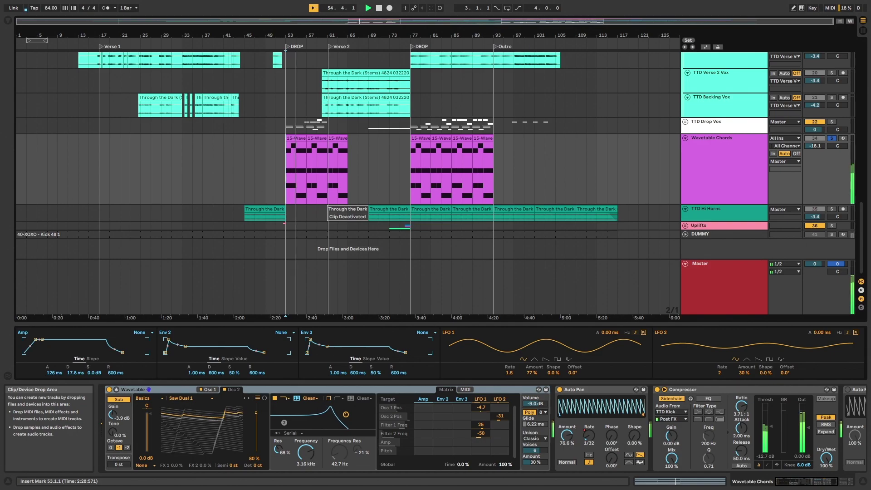
pyautogui.hscroll(3, 546, 405)
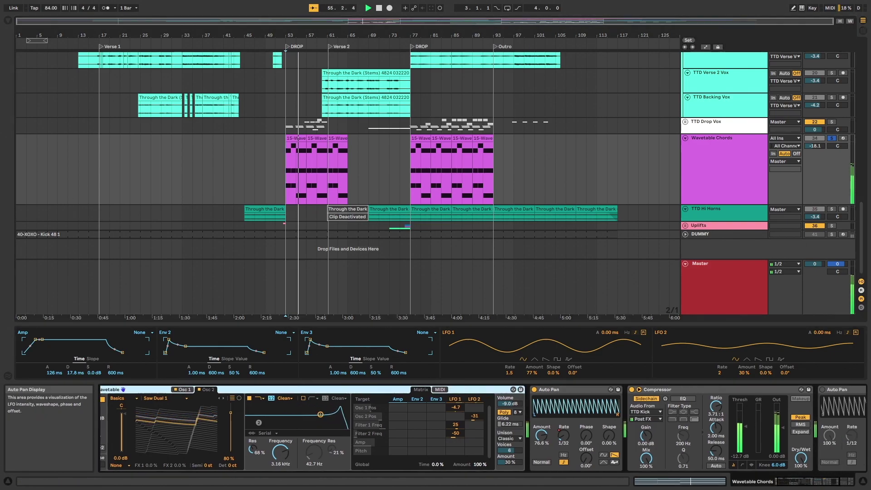
# - Compare the Wavetable Chords with the first Auto Pan bypassed and active, and examine the sidechained Compressor
pyautogui.click(529, 390)
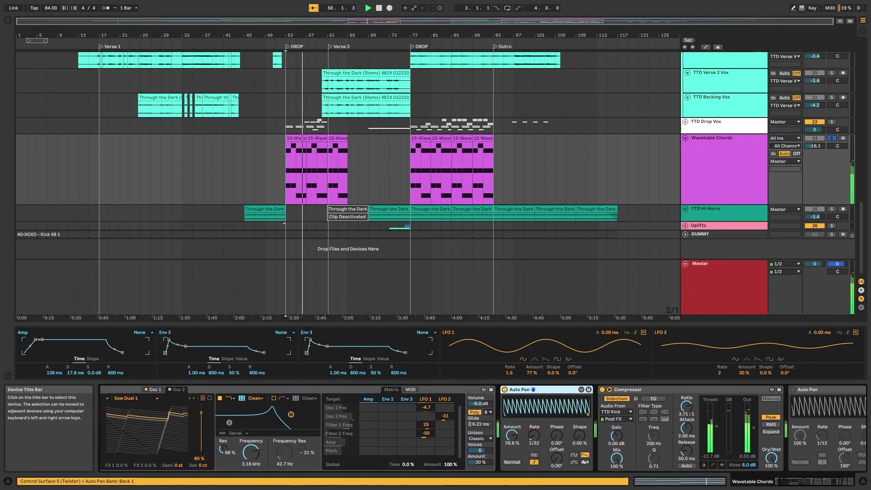
pyautogui.hscroll(3, 529, 390)
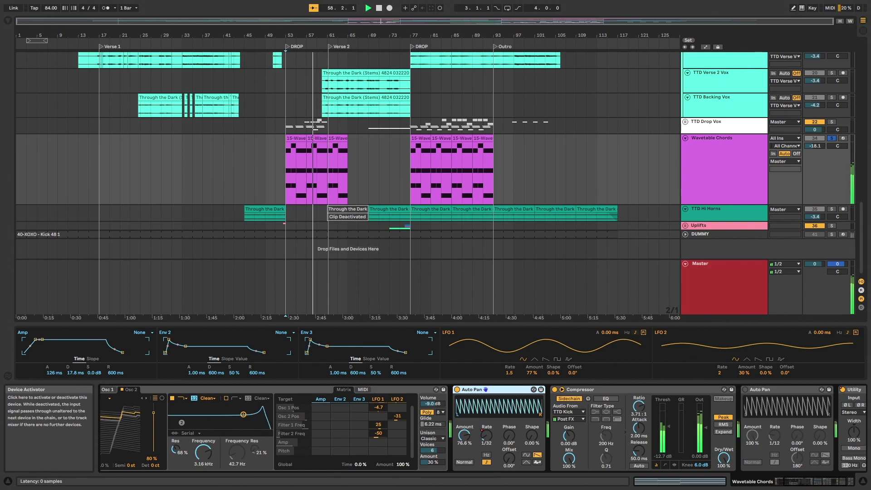
pyautogui.click(456, 389)
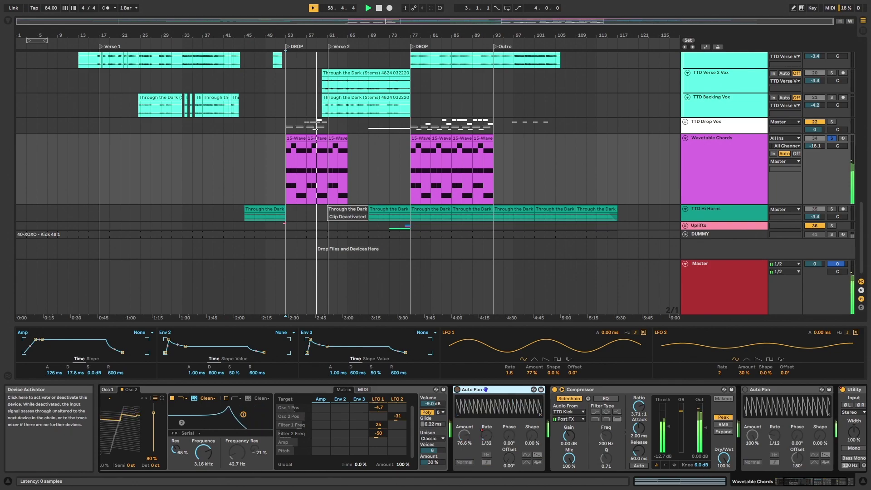
pyautogui.click(598, 389)
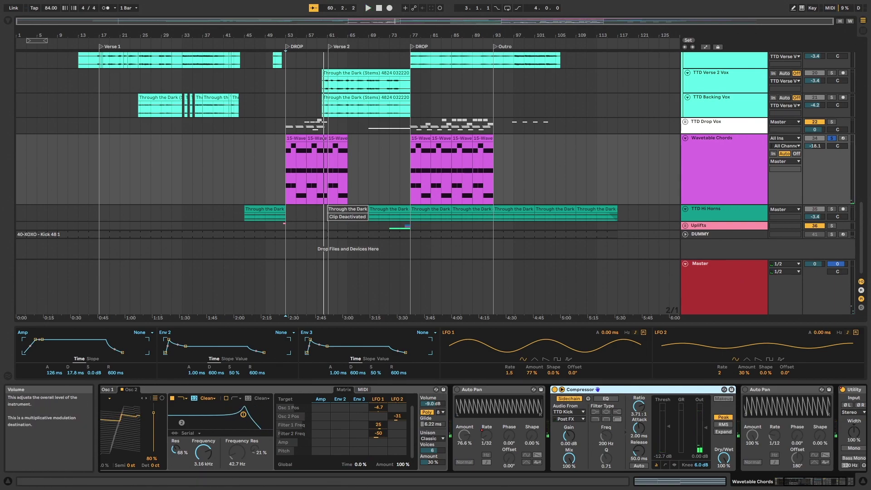
pyautogui.press('space')
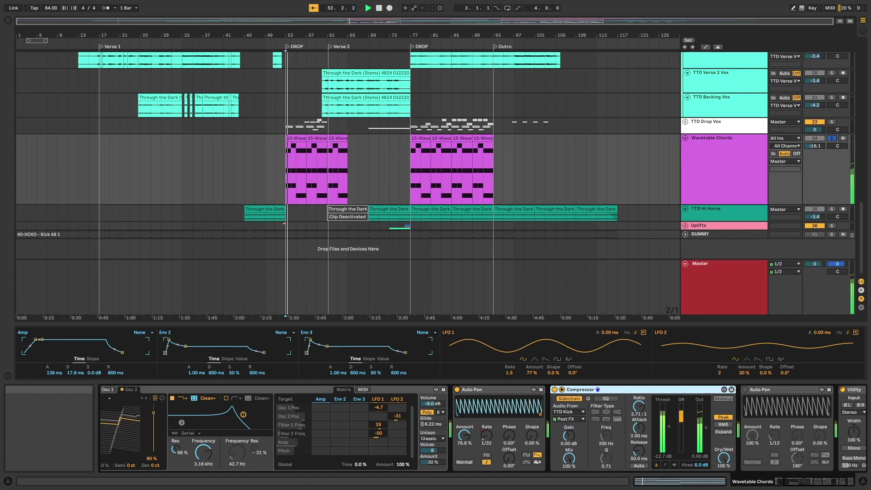
# - Play the Wavetable Chords from 53.1.1 while looking over the whole device chain, and stop playback
pyautogui.hscroll(3, 422, 428)
pyautogui.hscroll(-5, 422, 429)
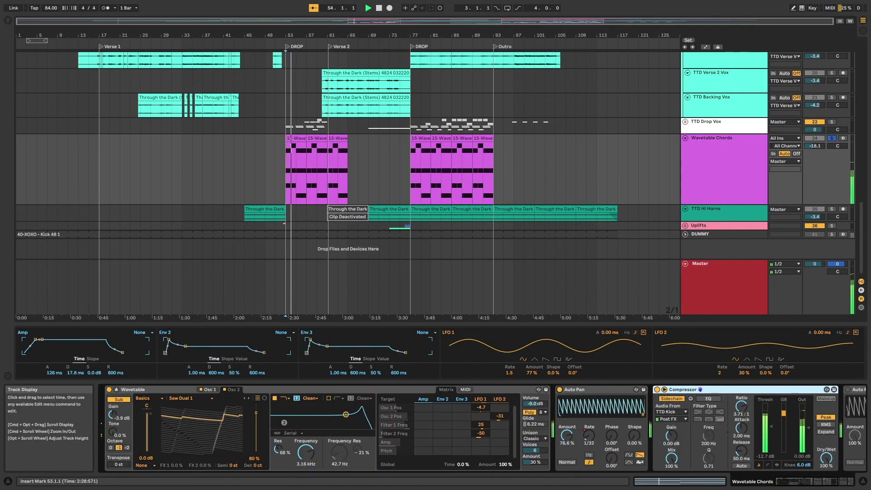
pyautogui.click(288, 175)
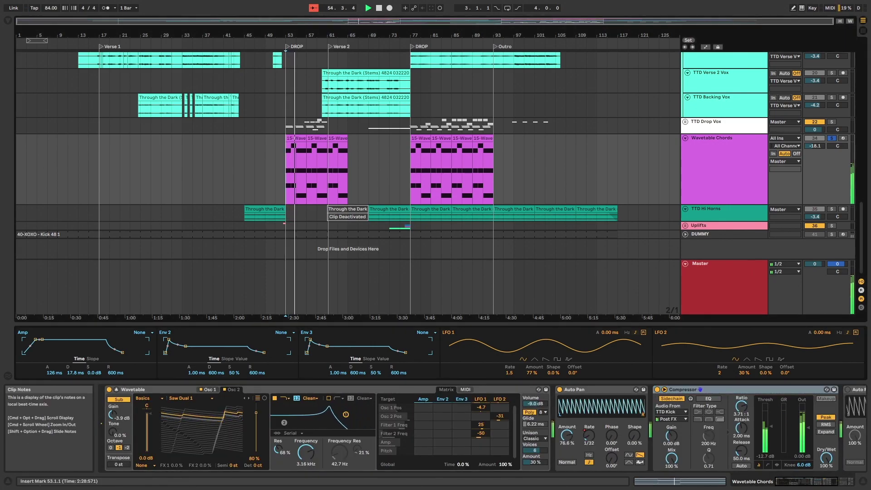
pyautogui.scroll(5, 289, 174)
pyautogui.scroll(-5, 289, 175)
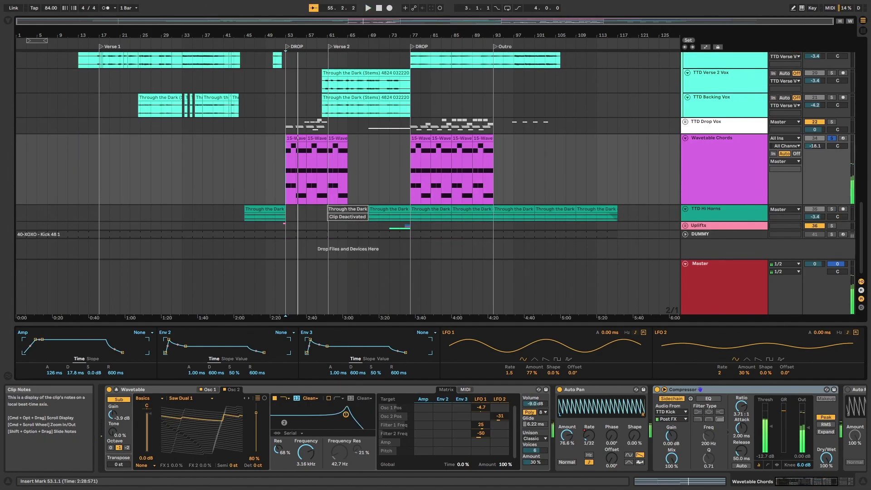
pyautogui.press('space')
# - Unfold the TTD Drop Vox group and look through its vocal tracks
pyautogui.click(287, 126)
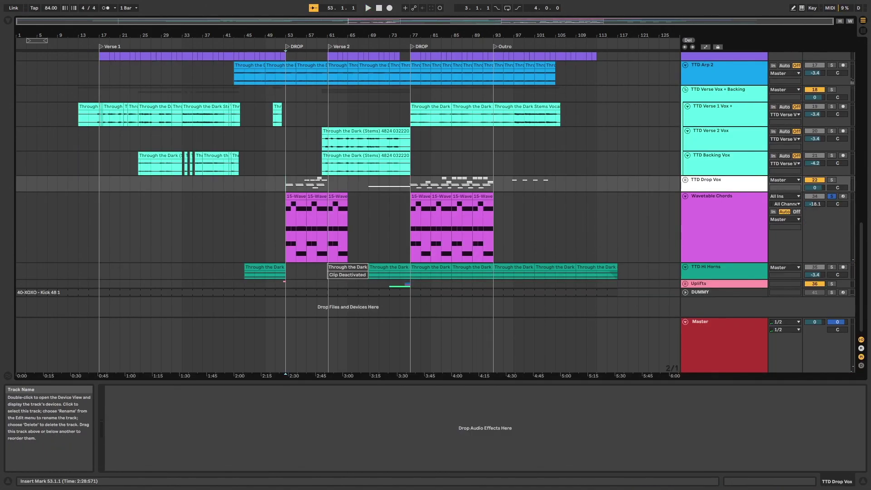
pyautogui.click(685, 179)
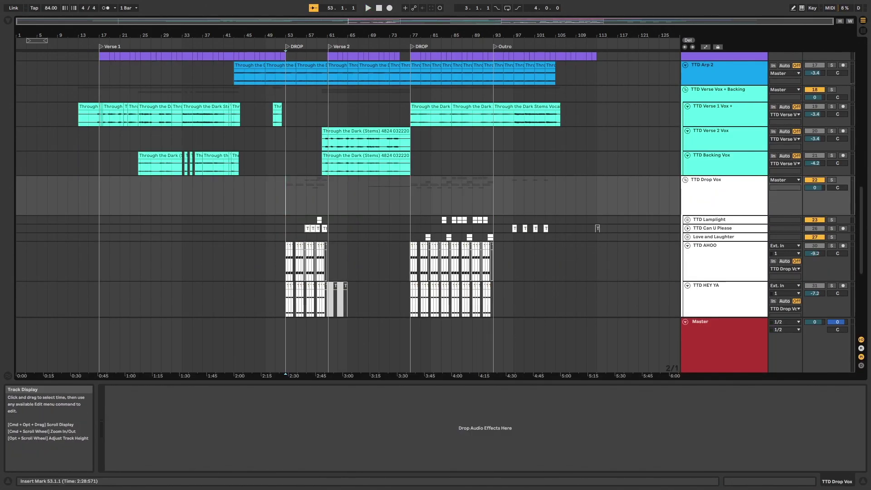
pyautogui.scroll(-5, 345, 181)
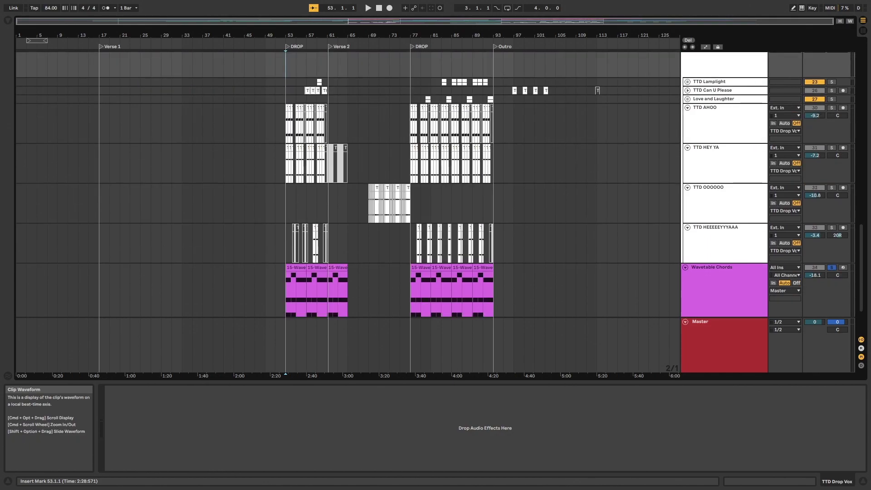
pyautogui.scroll(6, 344, 182)
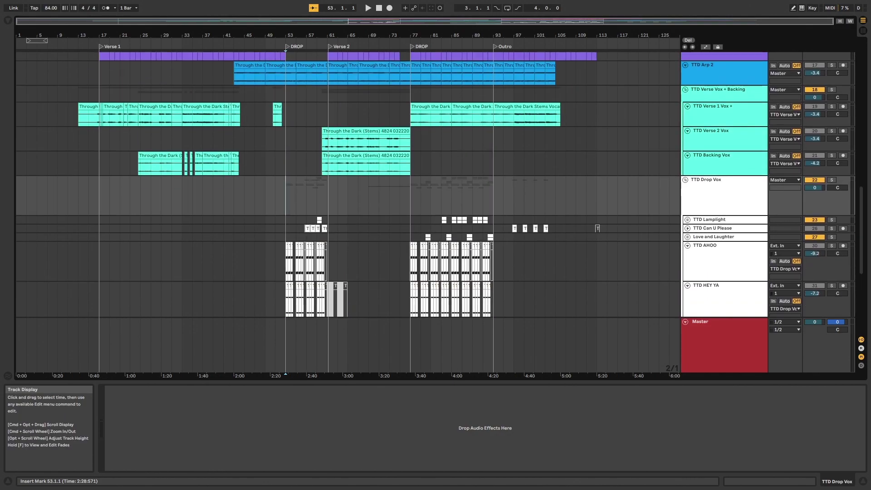
pyautogui.scroll(-2, 345, 182)
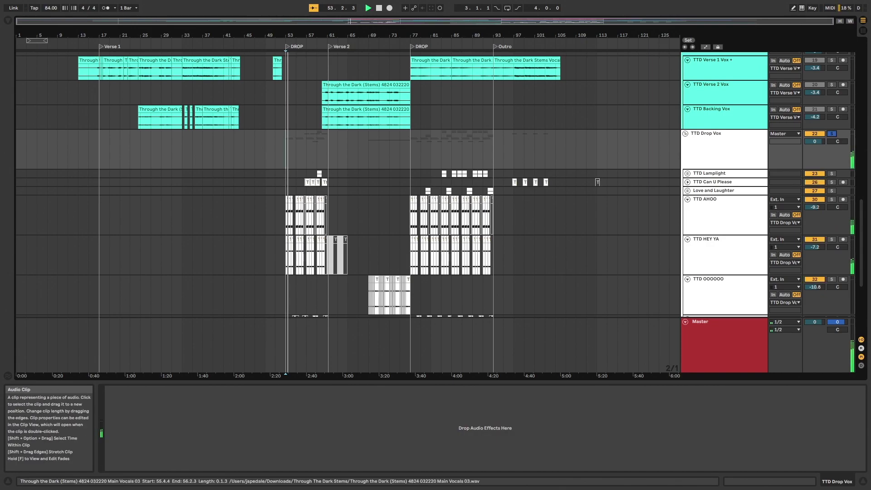
# - Listen to the soloed TTD Drop Vox group from the DROP to Verse 2 and examine its vocal clips up close
pyautogui.scroll(10, 308, 216)
pyautogui.scroll(-4, 308, 215)
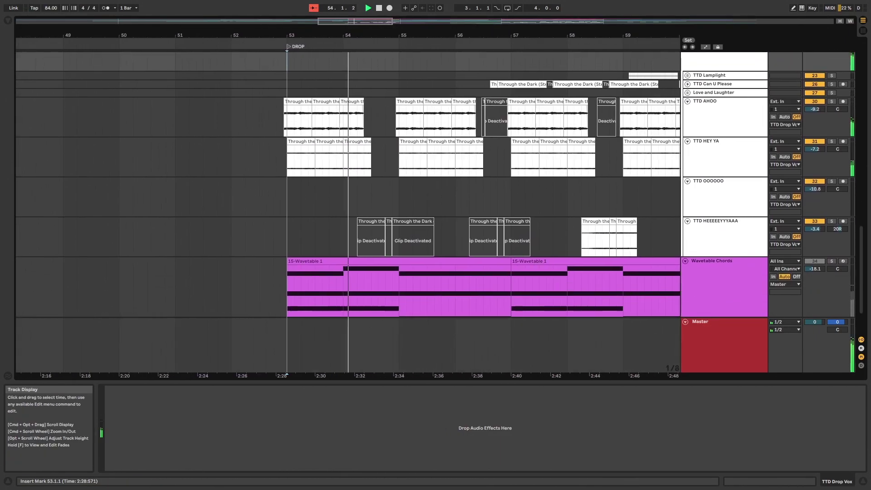
pyautogui.scroll(2, 317, 215)
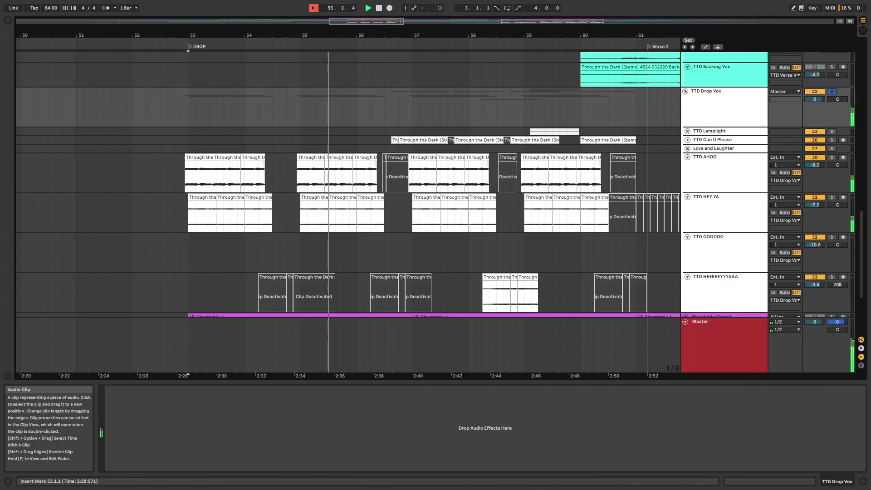
pyautogui.hscroll(3, 519, 156)
pyautogui.scroll(-1, 520, 157)
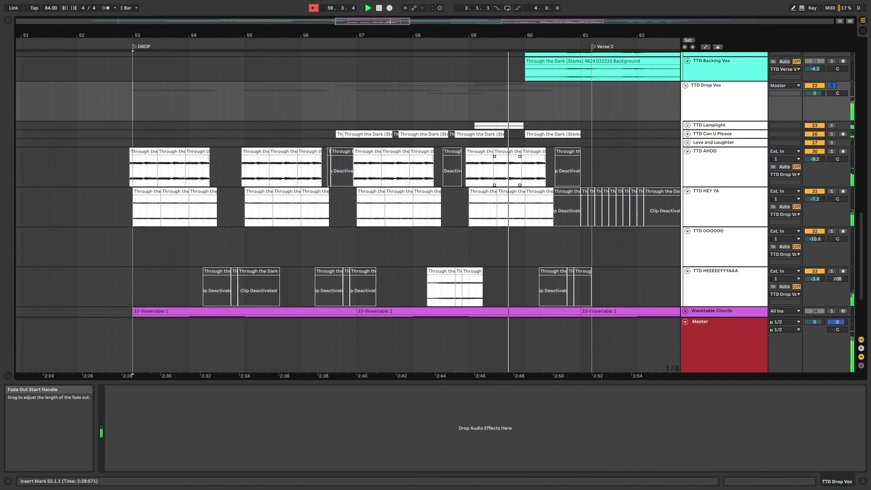
pyautogui.scroll(3, 508, 172)
pyautogui.hscroll(1, 508, 181)
pyautogui.scroll(-1, 508, 181)
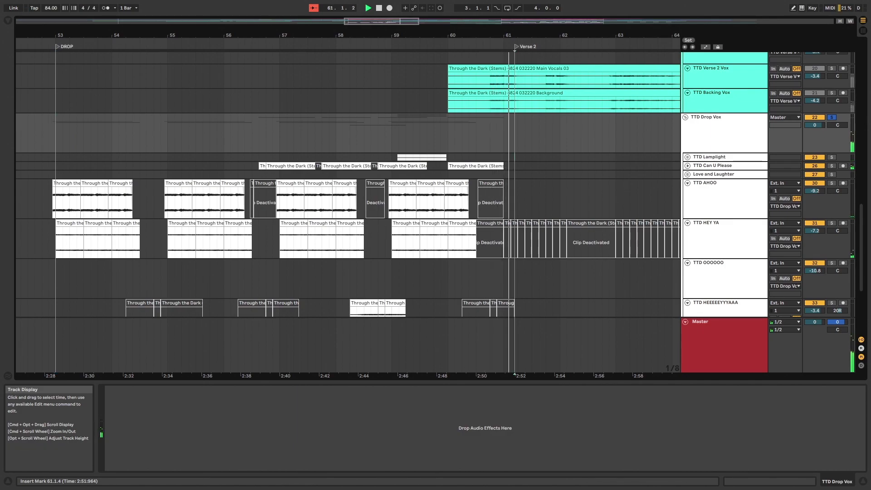
pyautogui.click(514, 157)
pyautogui.press('space')
# - Show the effects chain of the TTD AHOO track and solo that track inside the drop vocal group
pyautogui.hscroll(-8, 347, 208)
pyautogui.scroll(-2, 346, 209)
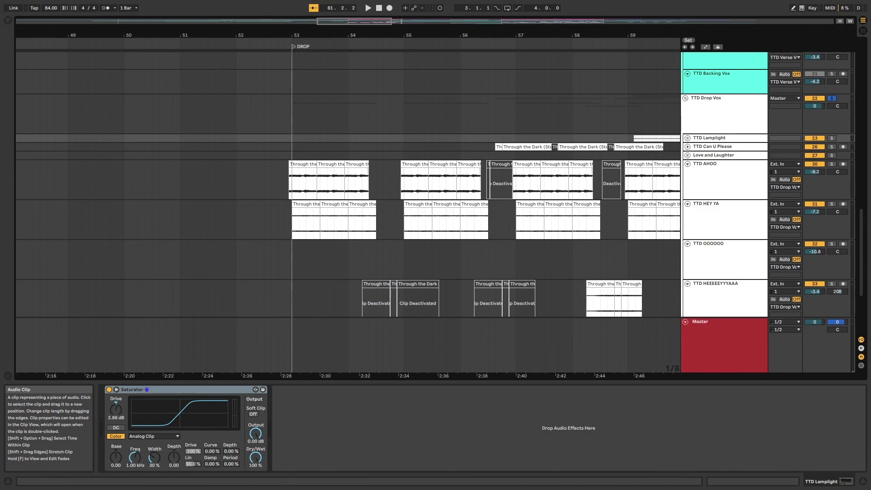
pyautogui.click(724, 175)
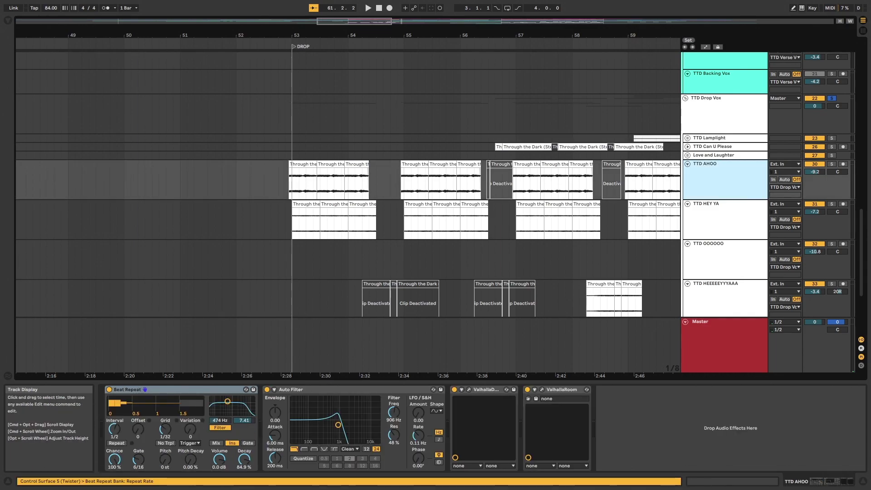
pyautogui.scroll(-3, 348, 211)
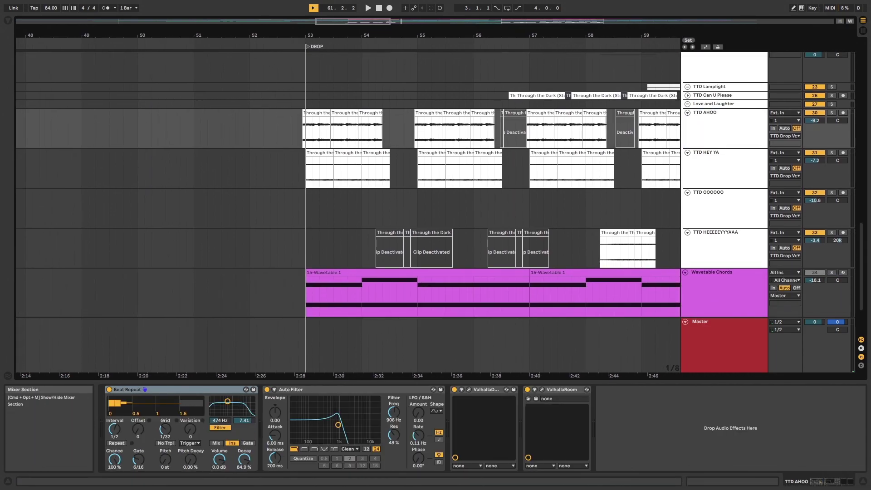
pyautogui.click(831, 112)
pyautogui.press('space')
pyautogui.press('space')
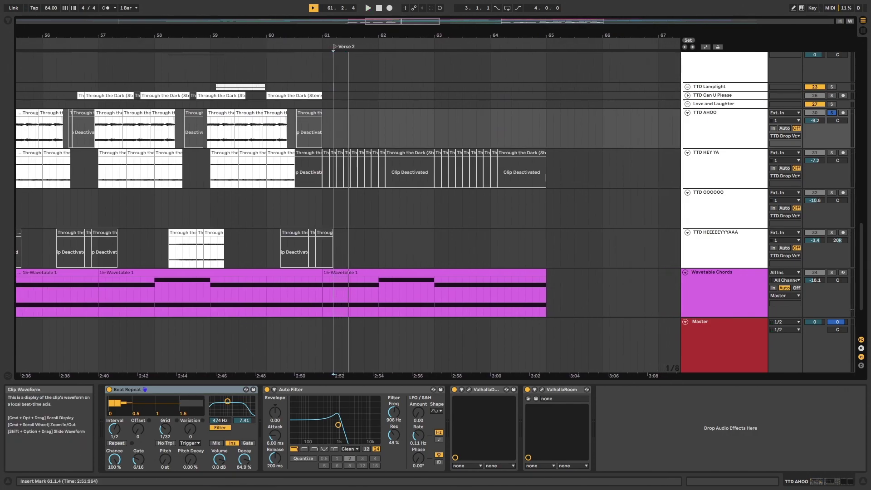
# - Play the soloed TTD AHOO track from the DROP and open the sample settings of its first clip
pyautogui.hscroll(-5, 281, 136)
pyautogui.click(114, 136)
pyautogui.press('space')
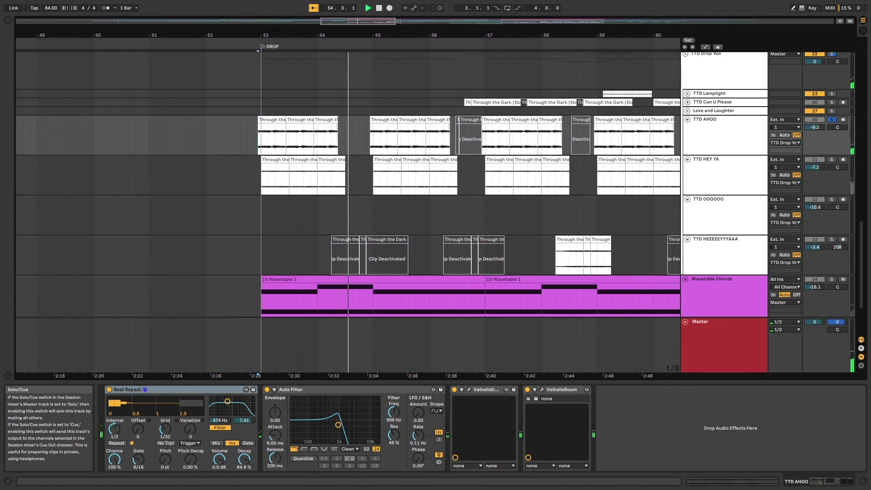
pyautogui.click(726, 131)
pyautogui.press('space')
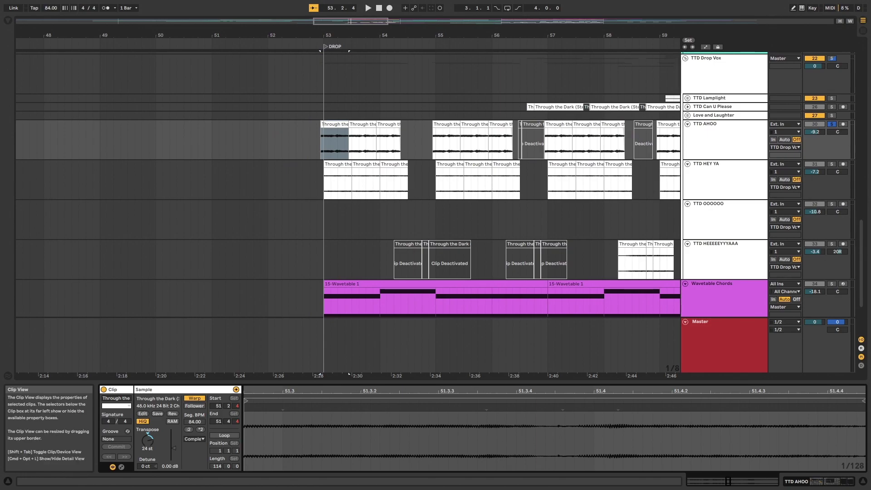
# - Enlarge the clip view and extend the start of the first TTD AHOO clip back to 49.4.1
pyautogui.moveTo(164, 382); pyautogui.dragTo(164, 333)
pyautogui.moveTo(348, 324); pyautogui.dragTo(349, 301)
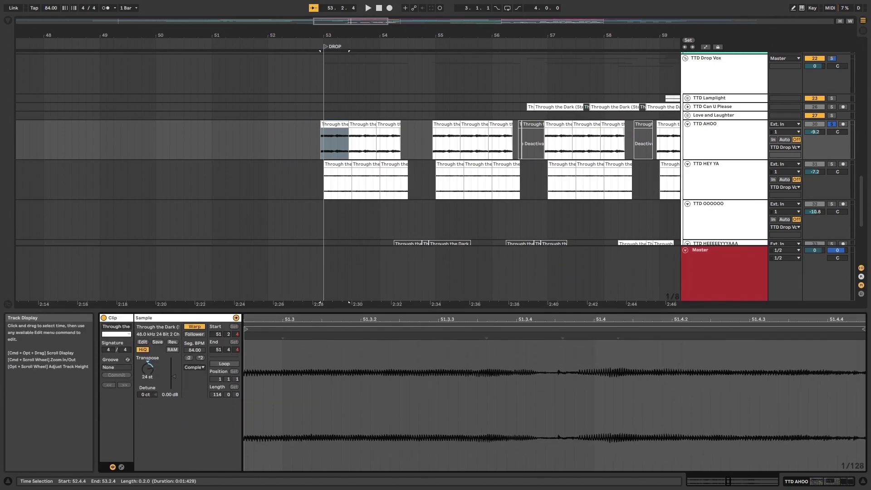
pyautogui.moveTo(321, 140); pyautogui.dragTo(142, 140)
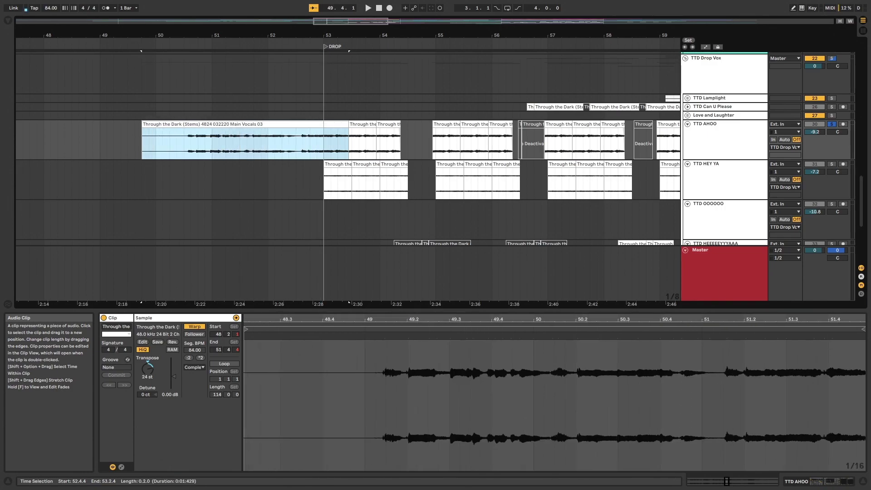
# - Compare the first TTD AHOO clips with Beat Repeat bypassed and switched back on, checking their sample settings in between
pyautogui.doubleClick(721, 132)
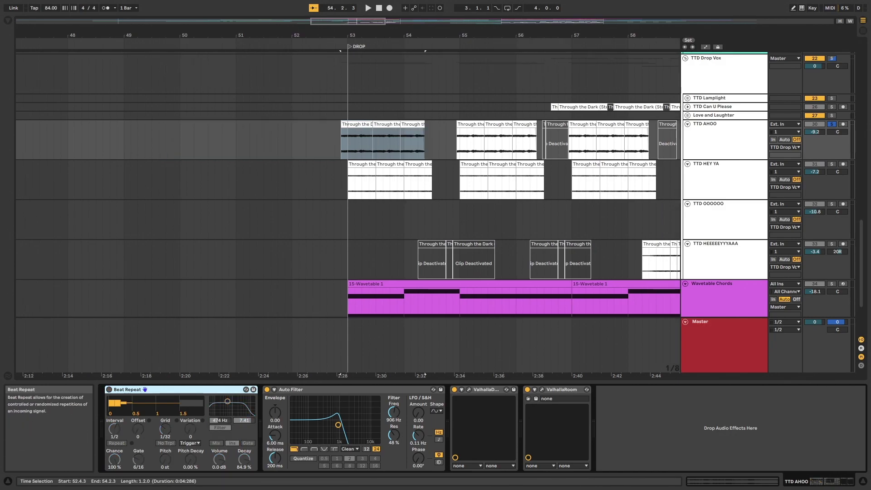
pyautogui.press('space')
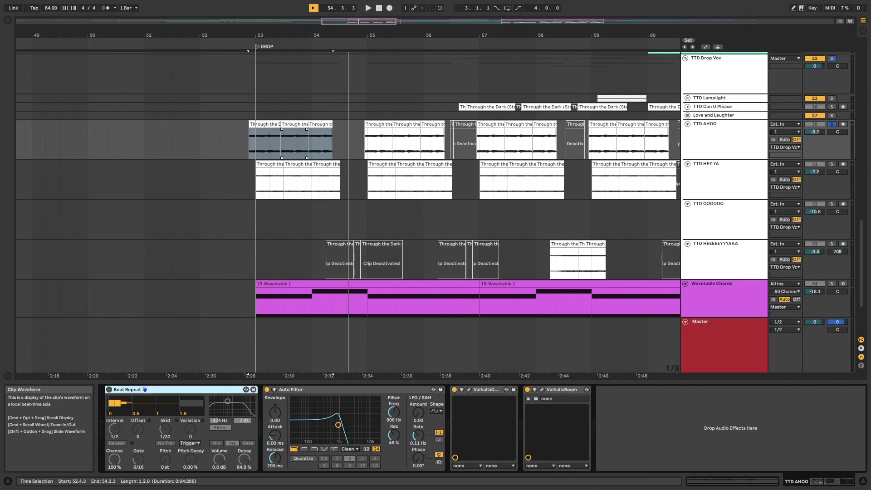
pyautogui.hotkey('shift', 'Tab')
pyautogui.press('space')
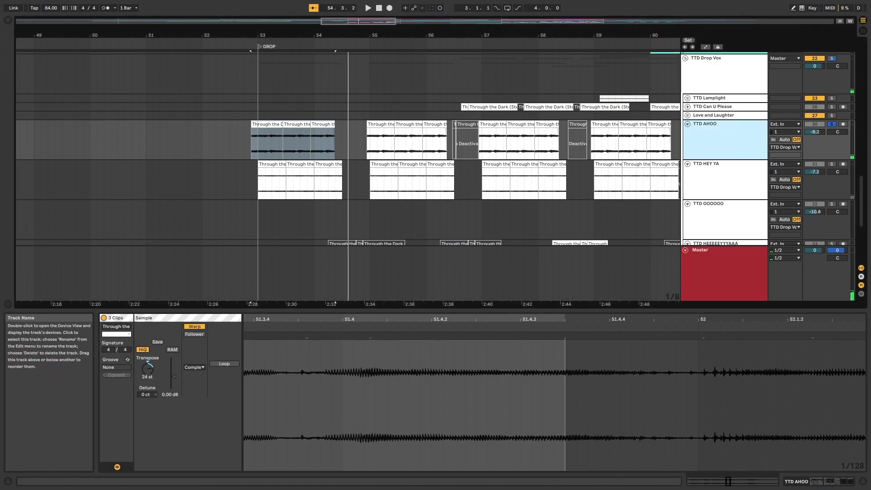
pyautogui.hotkey('shift', 'Tab')
pyautogui.click(109, 389)
pyautogui.press('space')
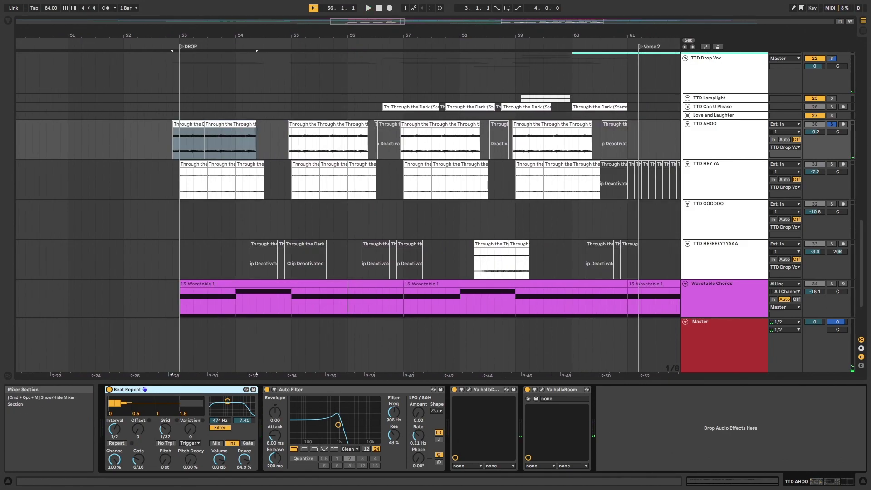
# - Extend the start of the first soloed TTD HEY YA clip back to 50.4.1 and play it
pyautogui.press('space')
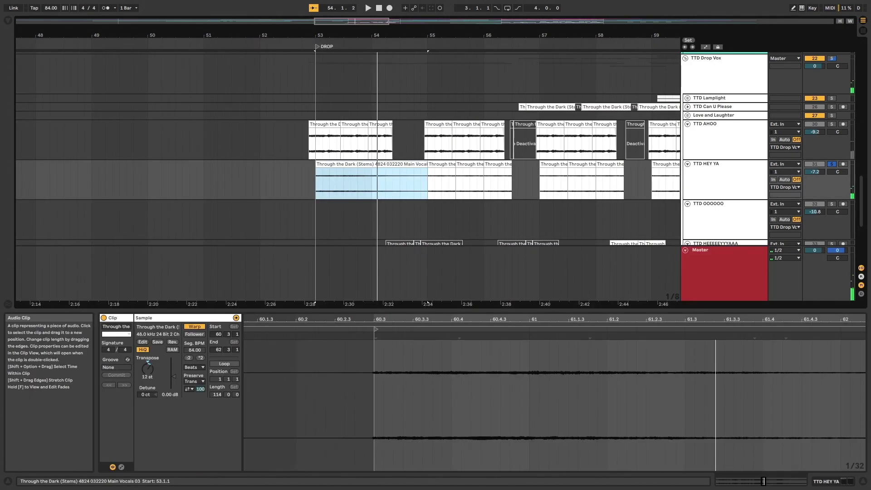
pyautogui.moveTo(314, 164); pyautogui.dragTo(189, 164)
pyautogui.press('space')
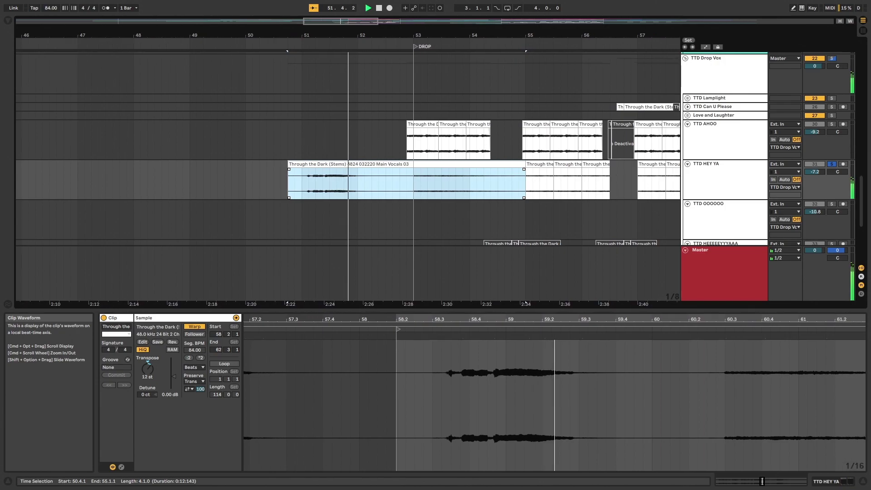
pyautogui.press('space')
# - Reset the extended TTD HEY YA clip's transposition to 0 st, listen to it, and restore the original short clips
pyautogui.doubleClick(147, 368)
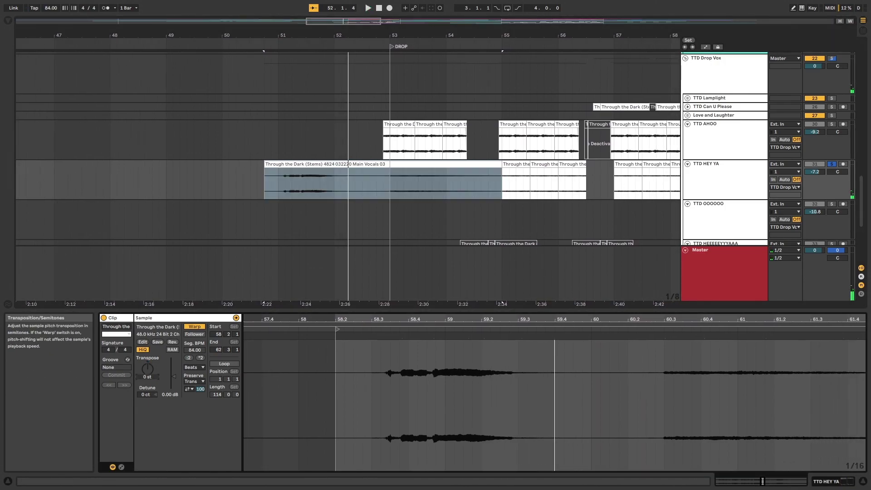
pyautogui.press('space')
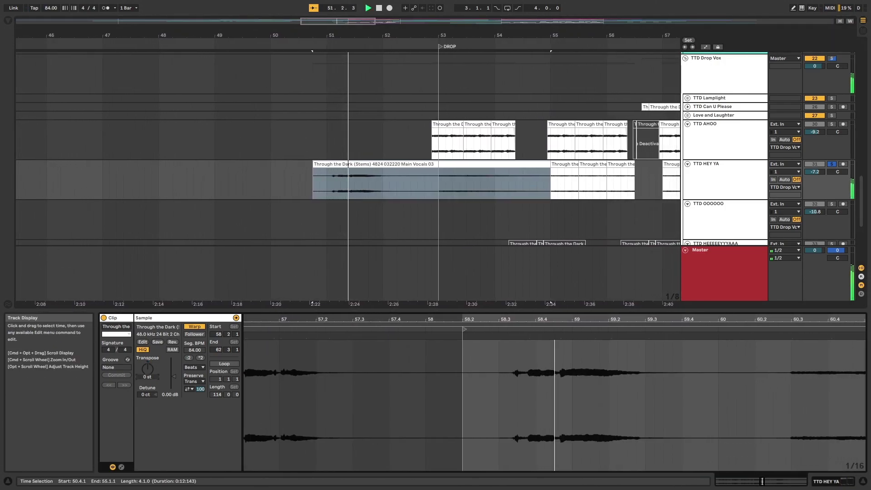
pyautogui.click(759, 405)
pyautogui.press('space')
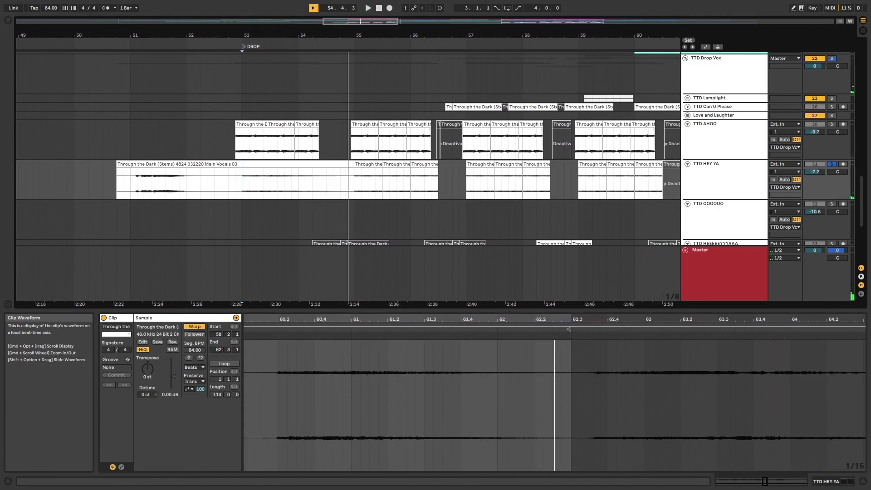
pyautogui.scroll(2, 294, 150)
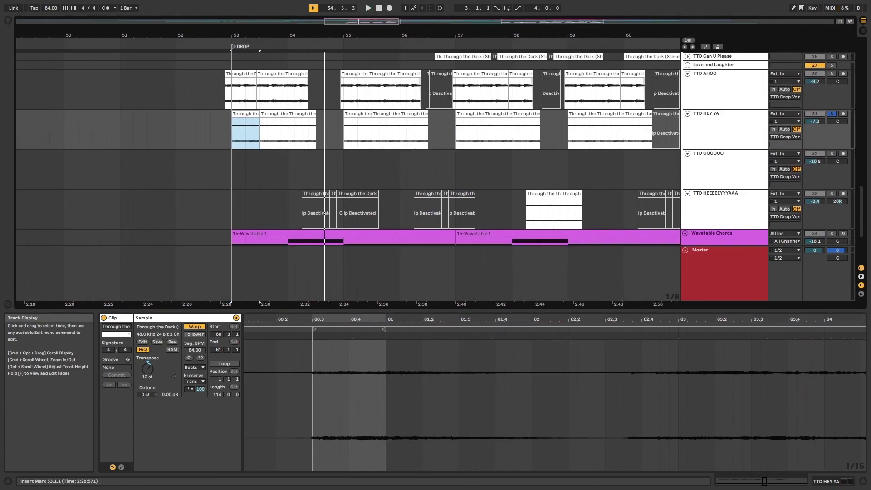
# - Select the start of the first TTD Can U Please clip and play the soloed drop vocals from there
pyautogui.scroll(-5, 294, 150)
pyautogui.scroll(5, 294, 150)
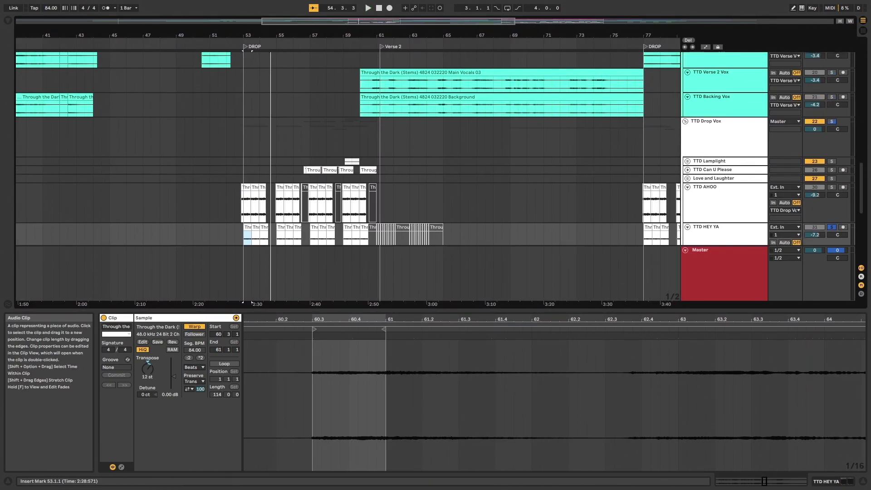
pyautogui.click(305, 169)
pyautogui.scroll(10, 305, 170)
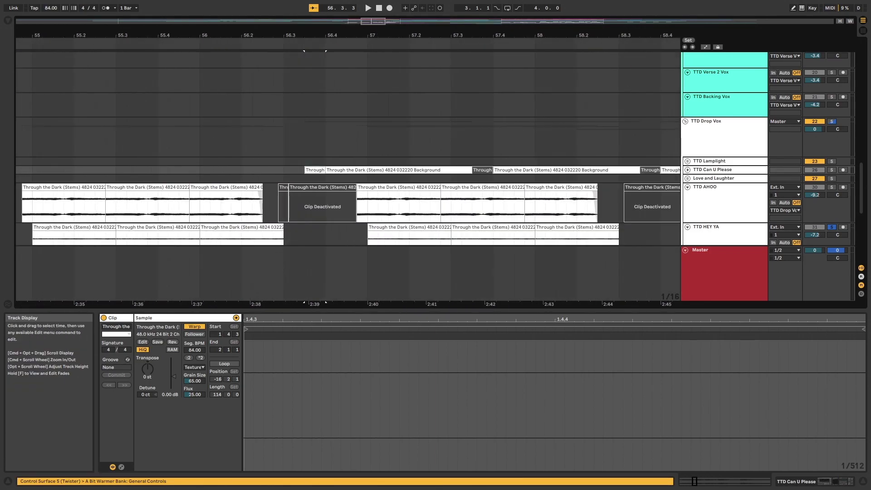
pyautogui.press('space')
pyautogui.press('space')
pyautogui.press('space')
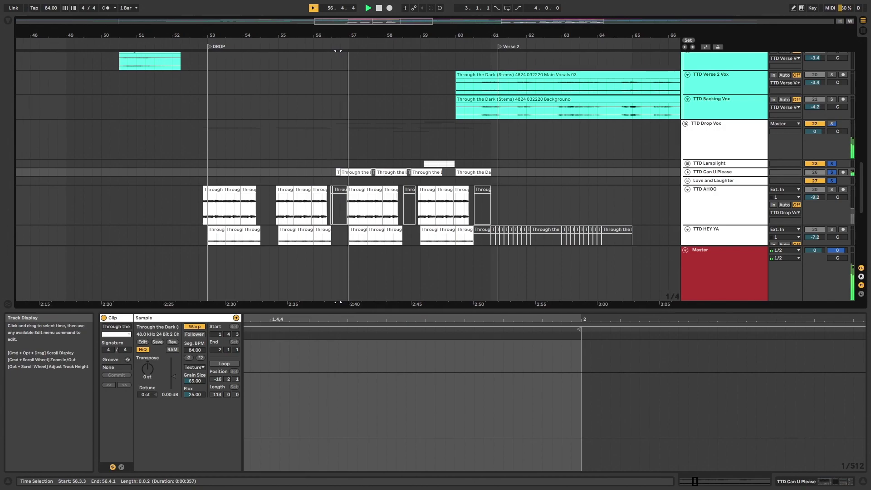
# - Follow the soloed drop vocals through the end of the first drop into Verse 2
pyautogui.scroll(2, 348, 176)
pyautogui.scroll(-3, 348, 176)
pyautogui.scroll(1, 348, 176)
pyautogui.scroll(1, 348, 176)
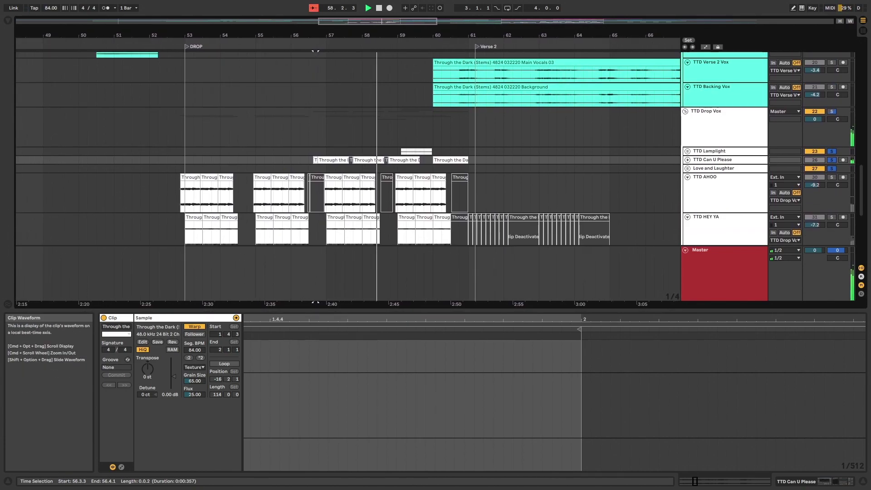
pyautogui.scroll(-6, 521, 175)
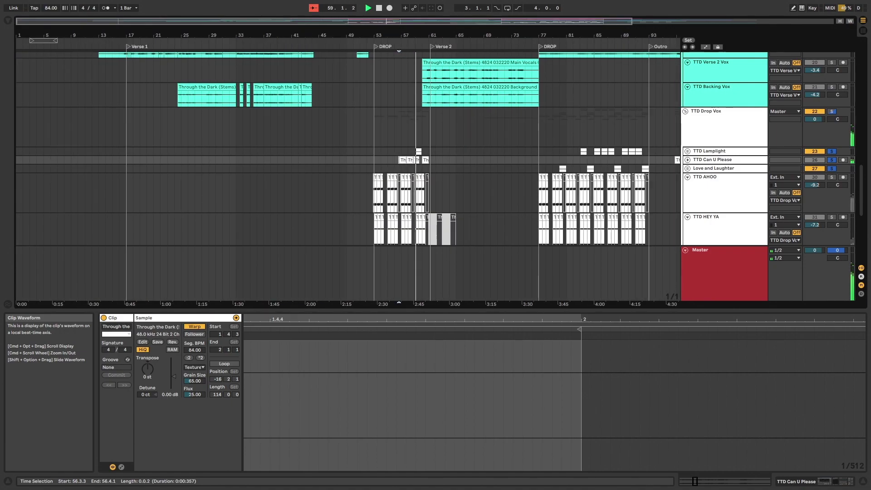
pyautogui.scroll(6, 508, 176)
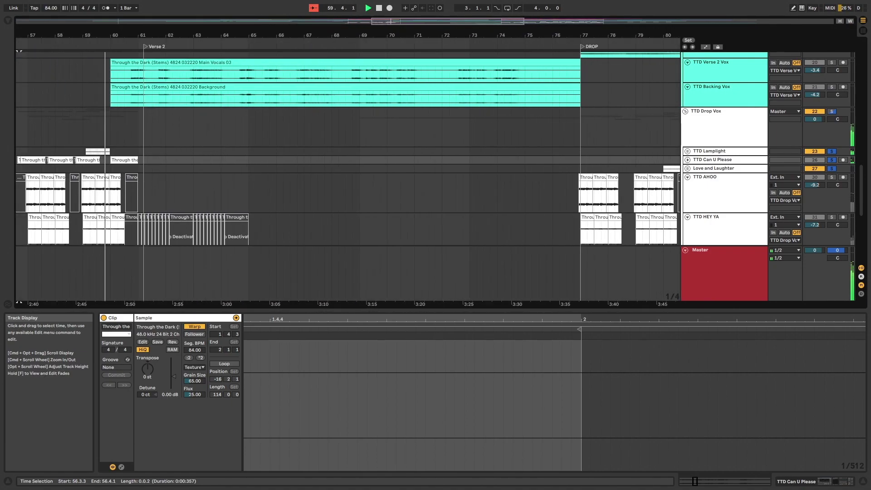
pyautogui.hscroll(-2, 348, 176)
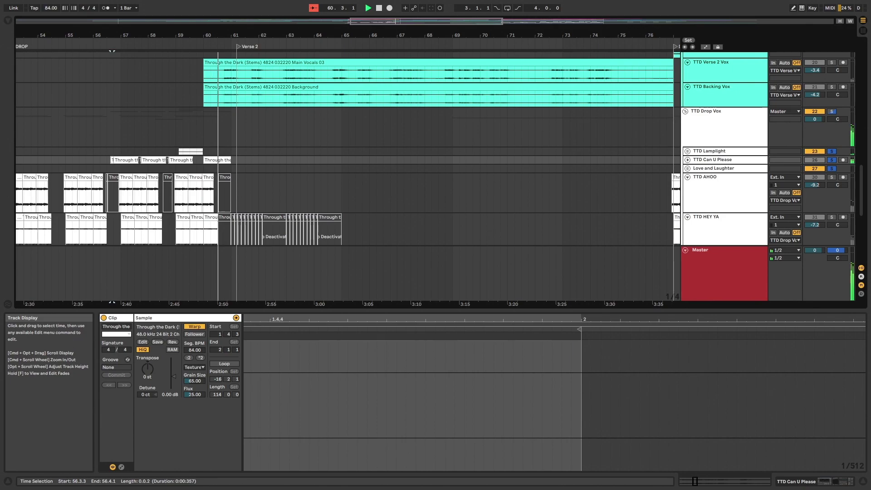
pyautogui.hscroll(-5, 348, 176)
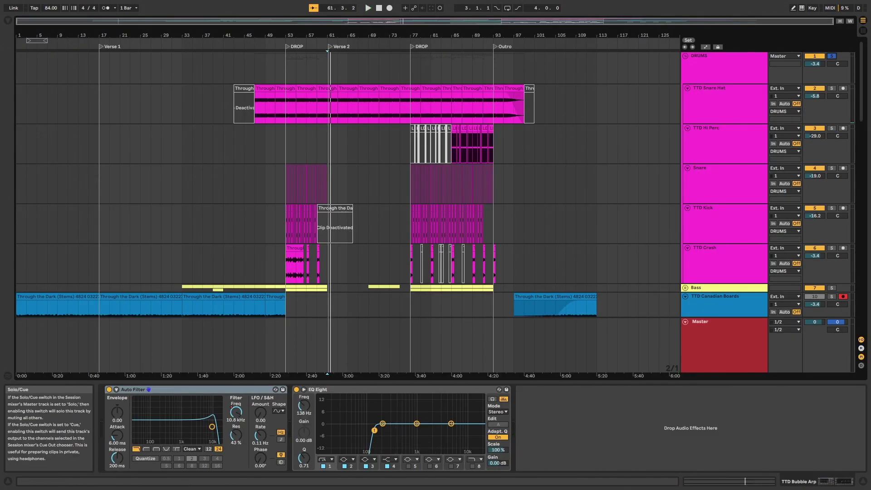
# - Play the arrangement from Verse 2 at 61.1.1 and review its piano, fade-in chord, arp and vocal tracks
pyautogui.press('space')
pyautogui.scroll(-10, 348, 184)
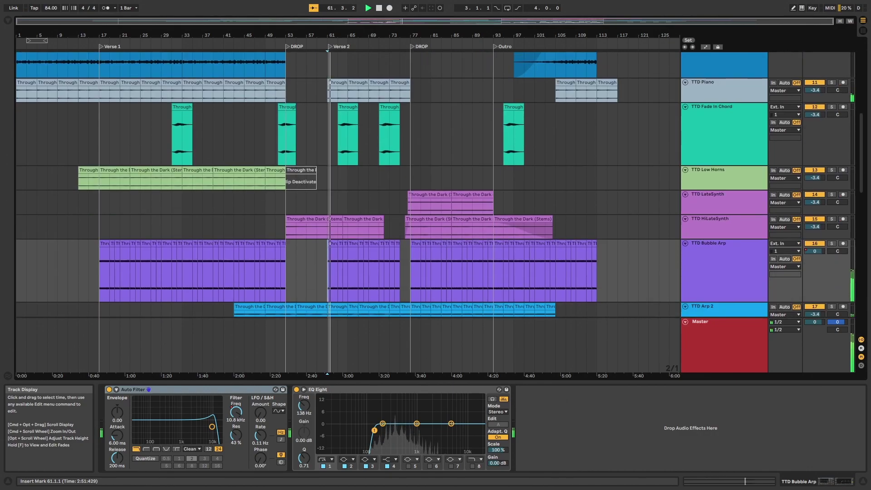
pyautogui.scroll(-8, 435, 184)
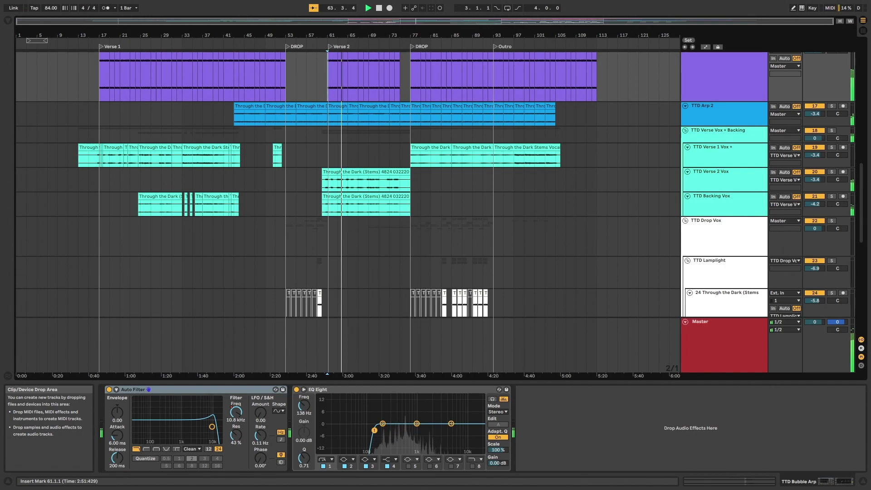
pyautogui.scroll(10, 373, 184)
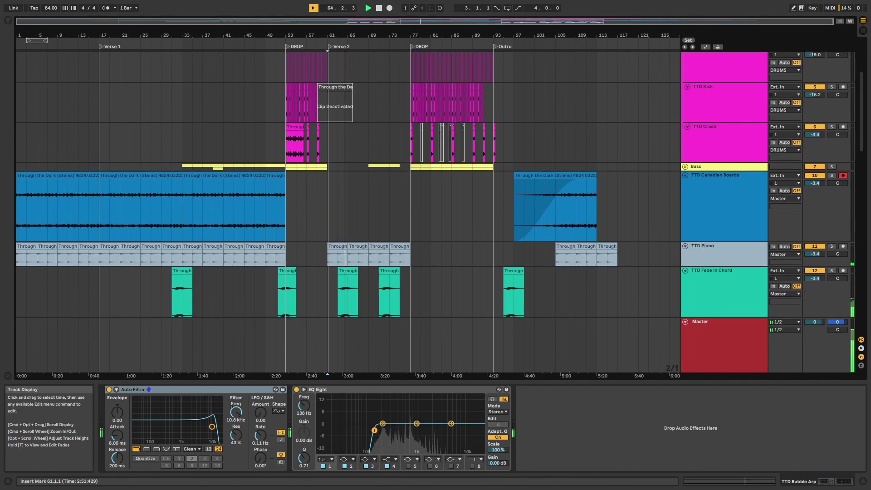
pyautogui.scroll(-7, 374, 184)
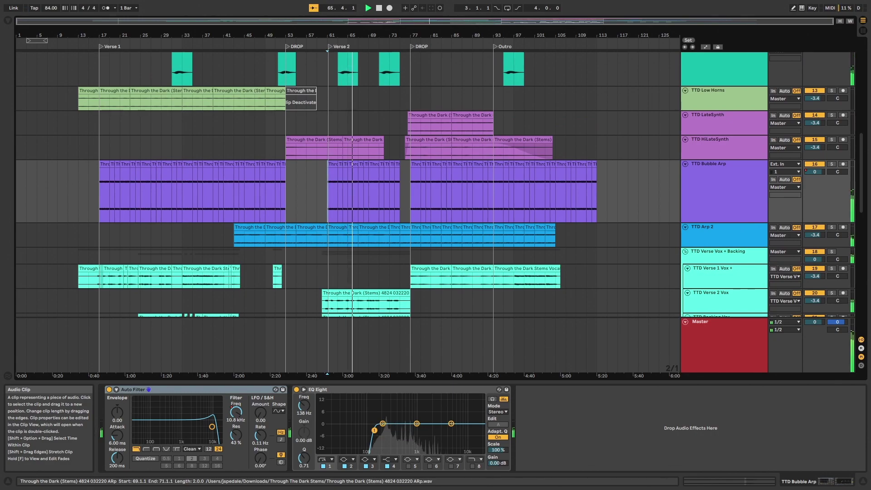
pyautogui.scroll(12, 373, 184)
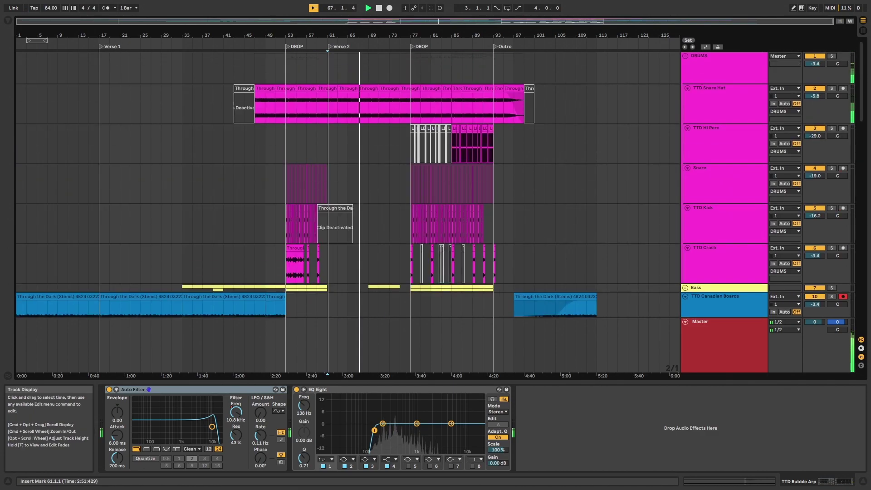
# - Select the TTD Snare Hat clip spanning bars 59 to 63 and view the track's effect chain
pyautogui.click(369, 88)
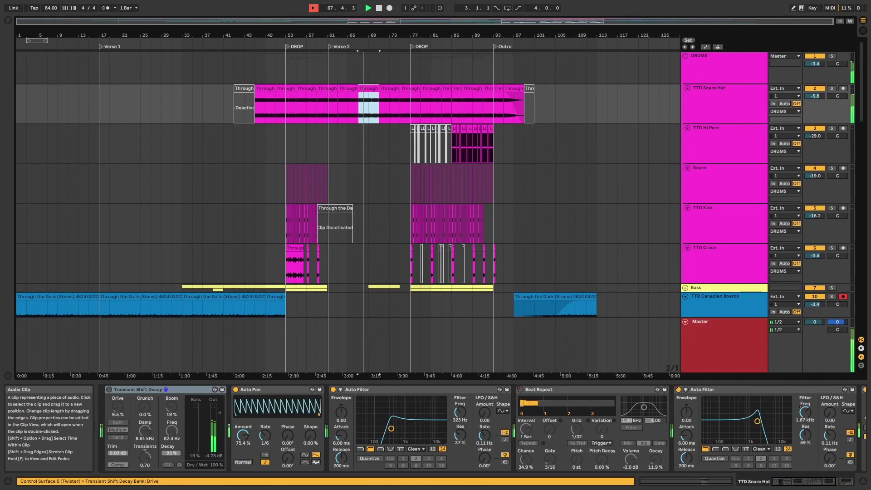
pyautogui.click(327, 88)
pyautogui.scroll(-10, 345, 184)
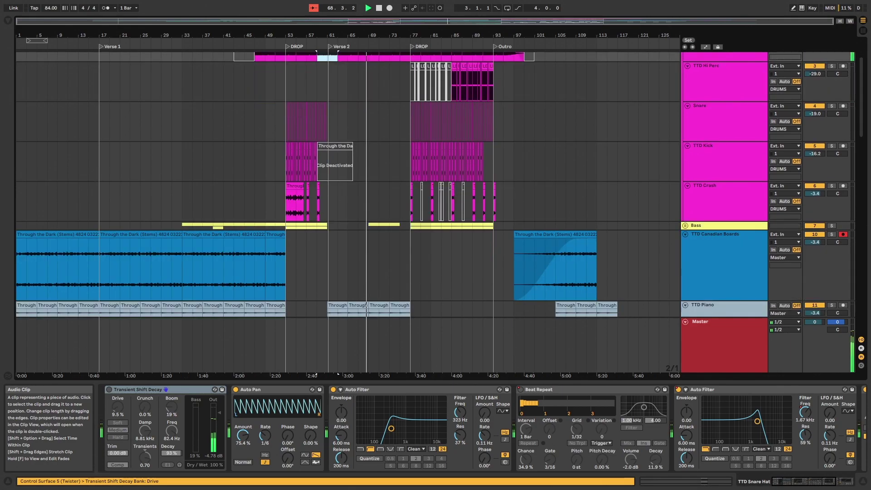
# - Examine Verse 2's layers during playback, from the bass and fade-in chord to the arps and verse vocals
pyautogui.scroll(-2, 344, 184)
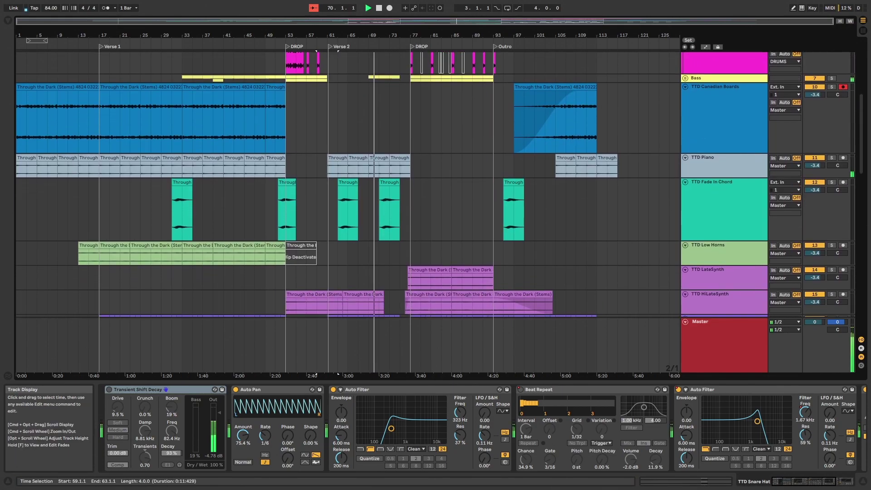
pyautogui.scroll(-10, 347, 156)
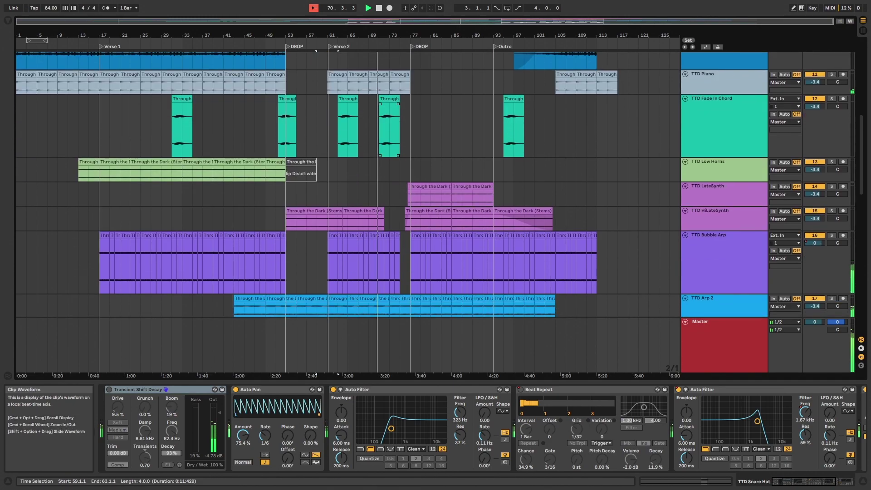
pyautogui.scroll(8, 354, 159)
pyautogui.scroll(1, 386, 182)
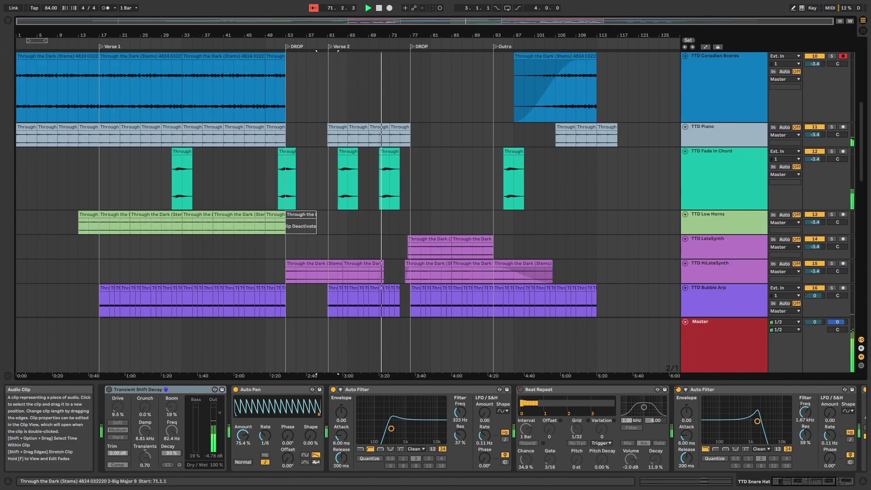
pyautogui.scroll(-10, 345, 181)
pyautogui.scroll(12, 344, 182)
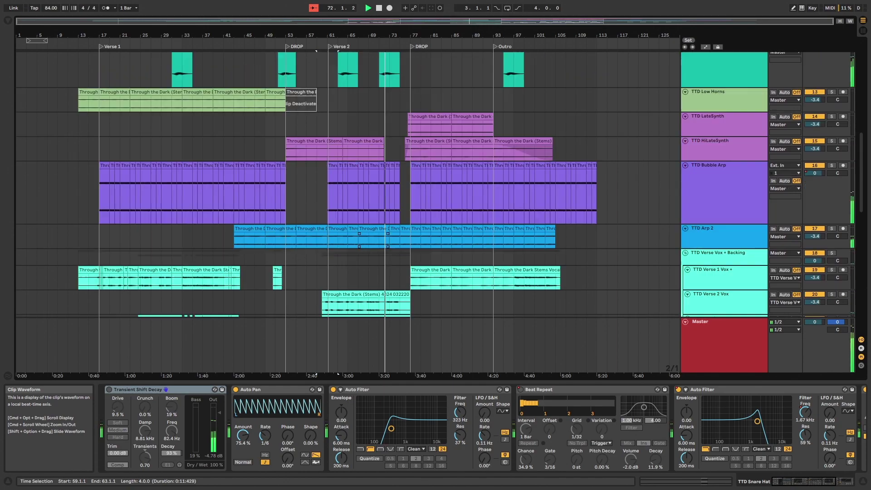
pyautogui.scroll(1, 347, 182)
pyautogui.scroll(10, 347, 181)
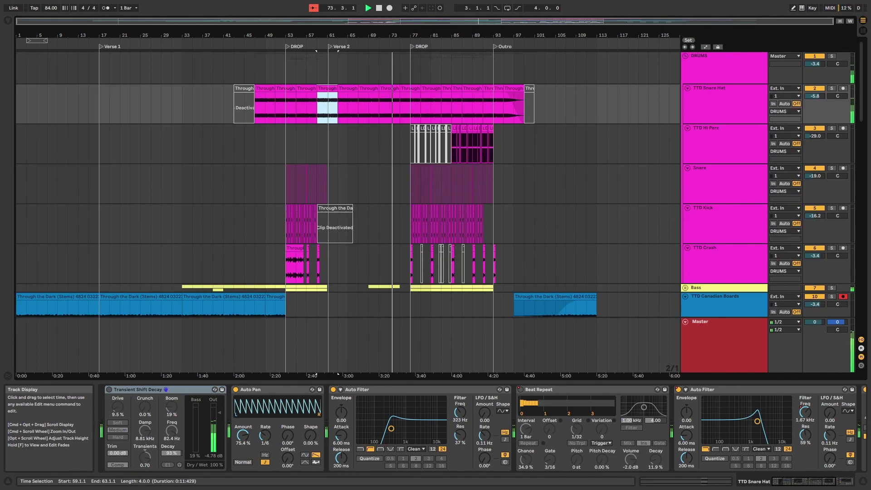
# - Enlarge the second drop's drum tracks and place the insert mark at 77.1.1 on TTD Crash
pyautogui.scroll(-2, 347, 182)
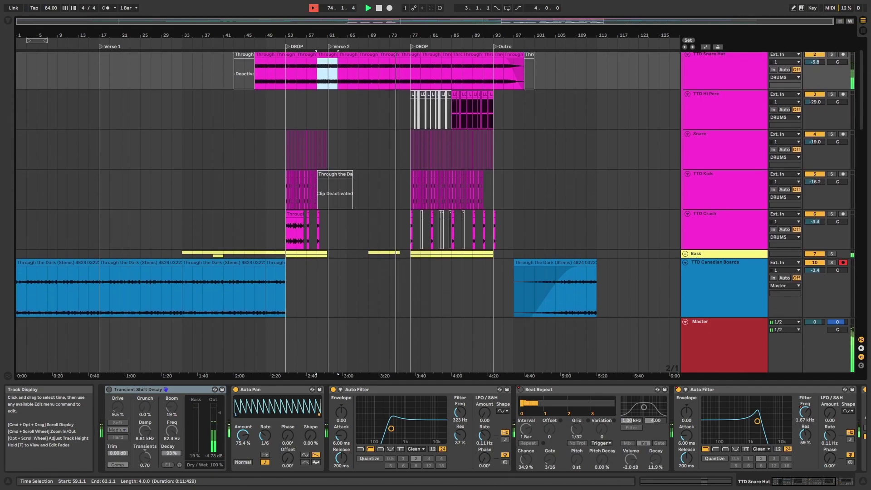
pyautogui.scroll(-3, 347, 182)
pyautogui.scroll(10, 451, 181)
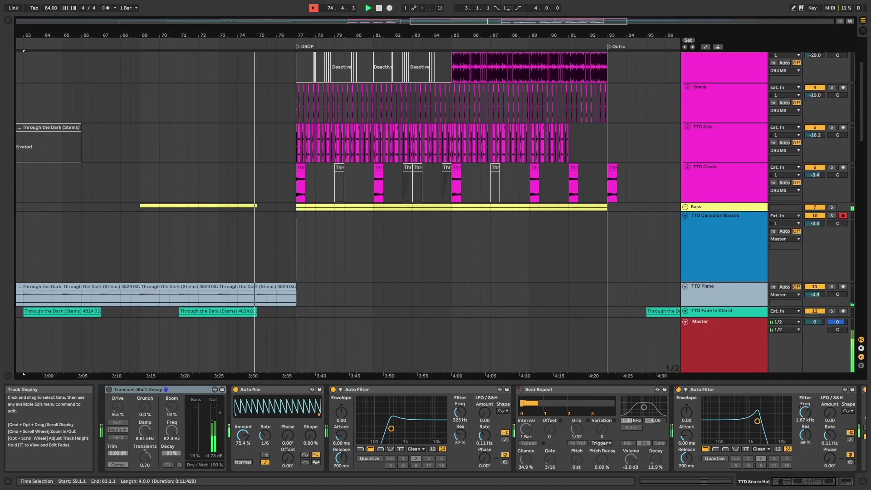
pyautogui.scroll(-1, 347, 212)
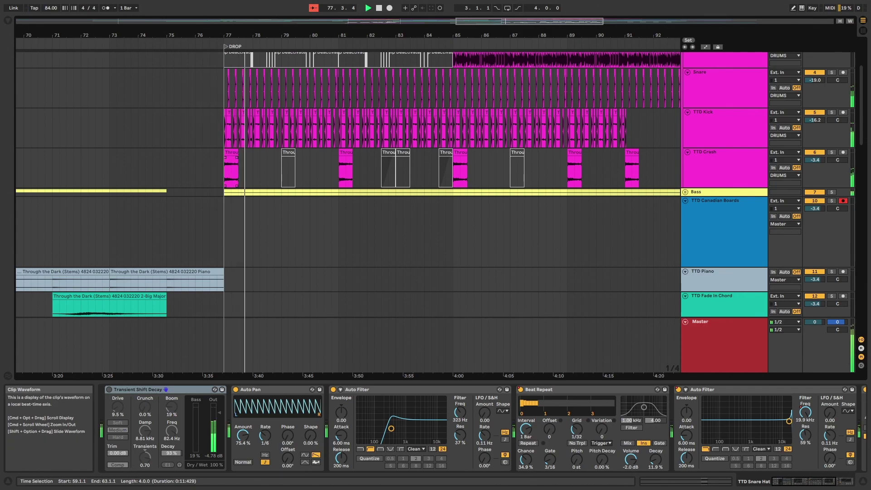
pyautogui.click(227, 170)
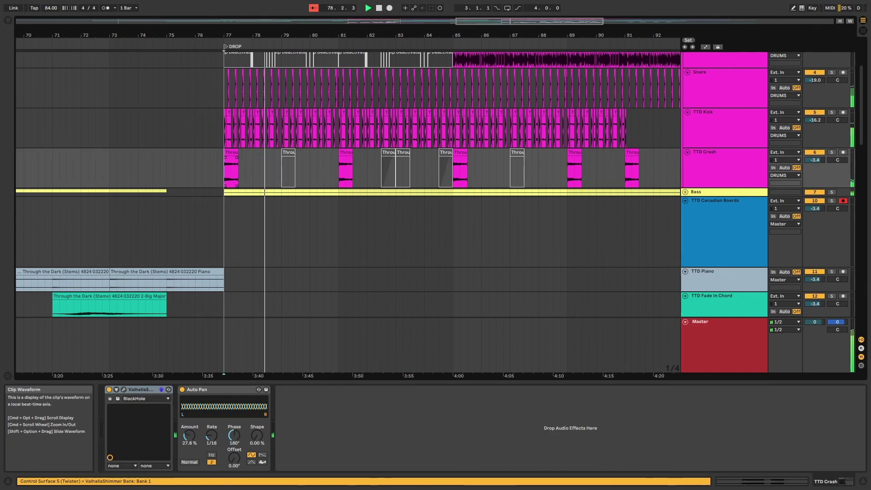
# - Follow the second drop's playback from the drum tracks down through the bass to the chopped drop vocals
pyautogui.scroll(-5, 226, 170)
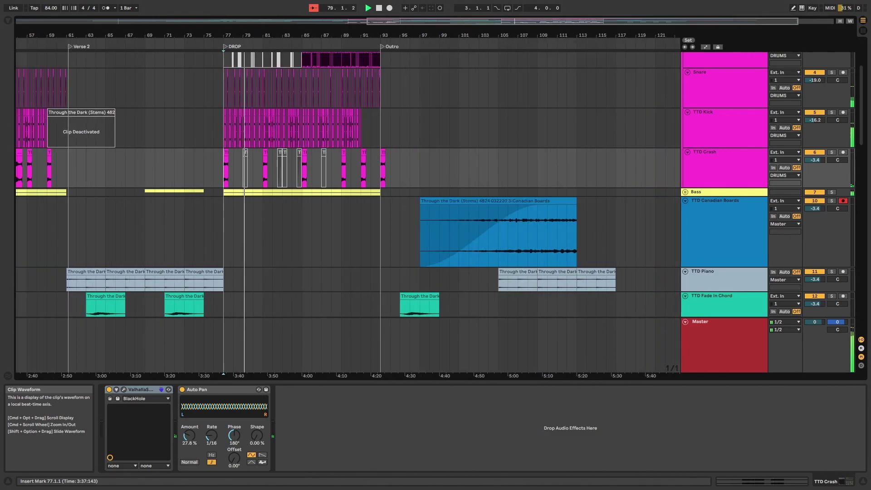
pyautogui.scroll(5, 234, 172)
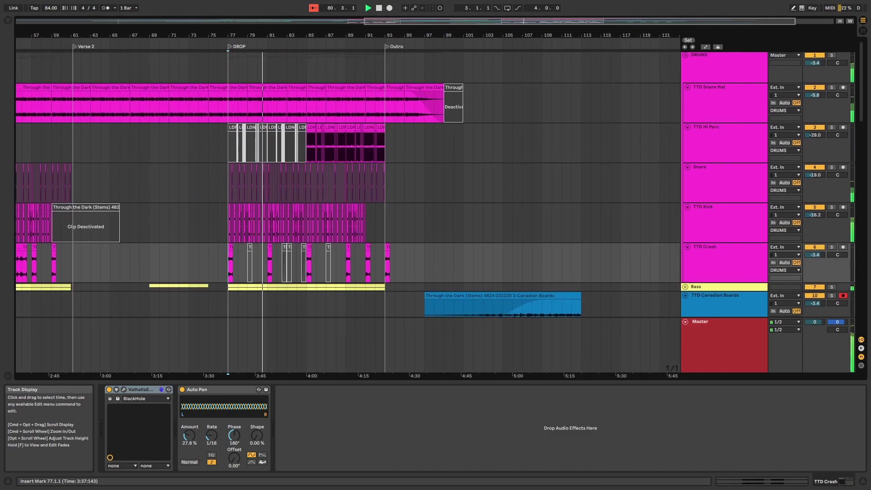
pyautogui.scroll(-5, 345, 209)
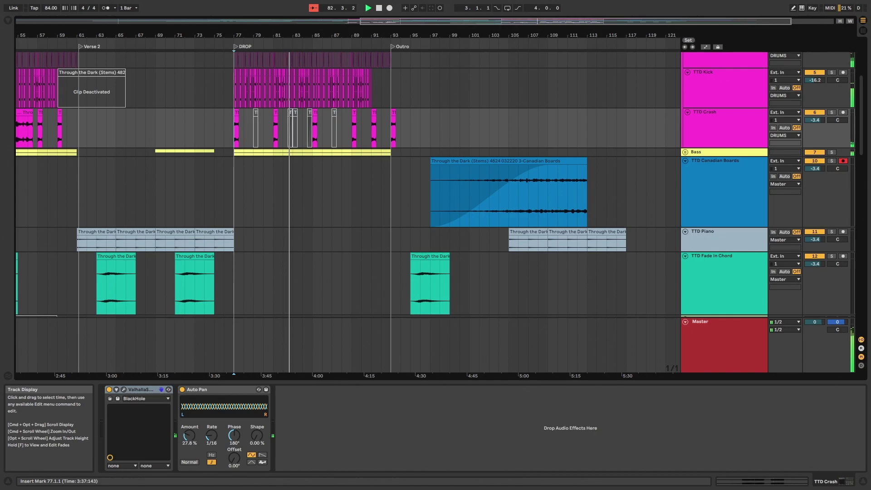
pyautogui.scroll(-12, 344, 209)
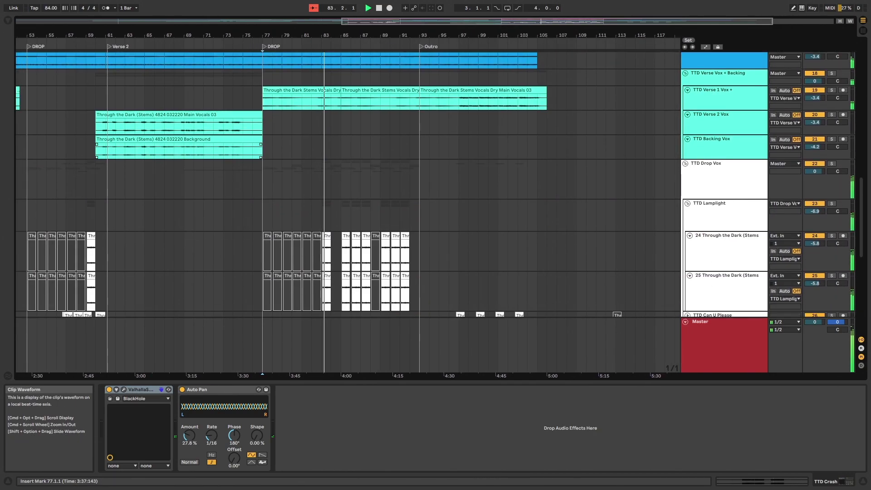
pyautogui.scroll(-8, 345, 209)
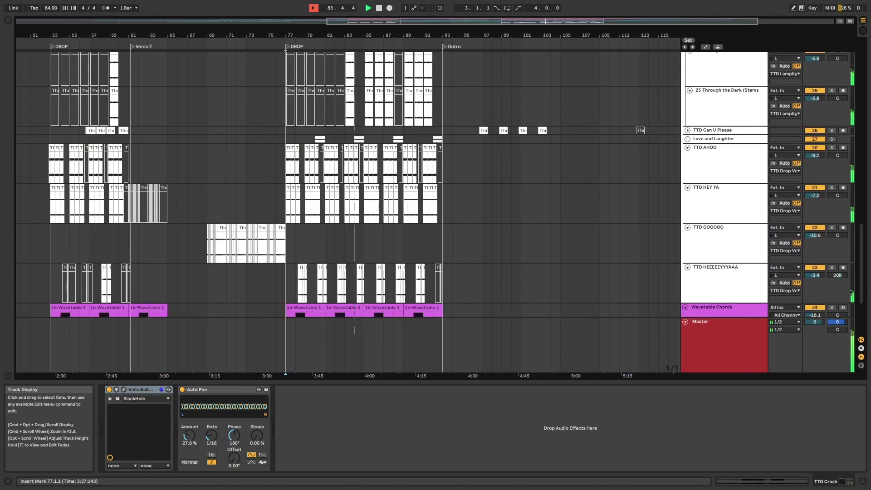
# - Examine the second drop's chopped vocals, Wavetable Chords and TTD Hi Horns, then the verse vocal and arp tracks during playback
pyautogui.scroll(1, 345, 208)
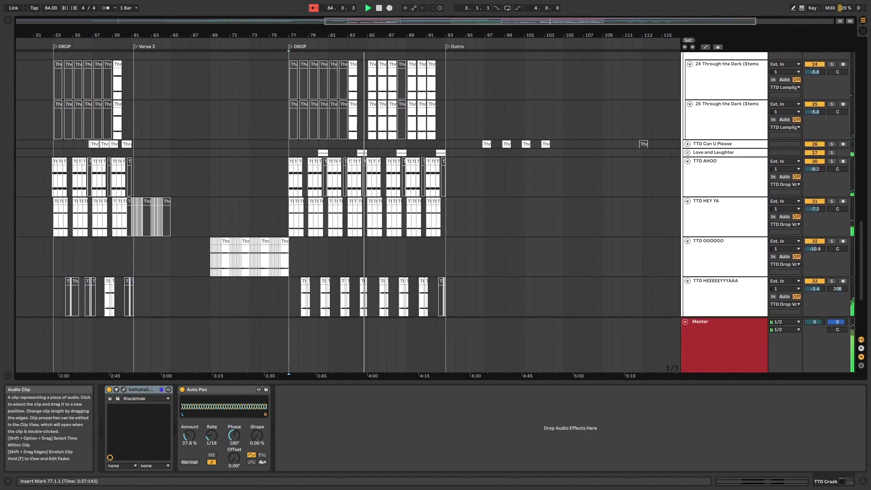
pyautogui.scroll(-3, 345, 208)
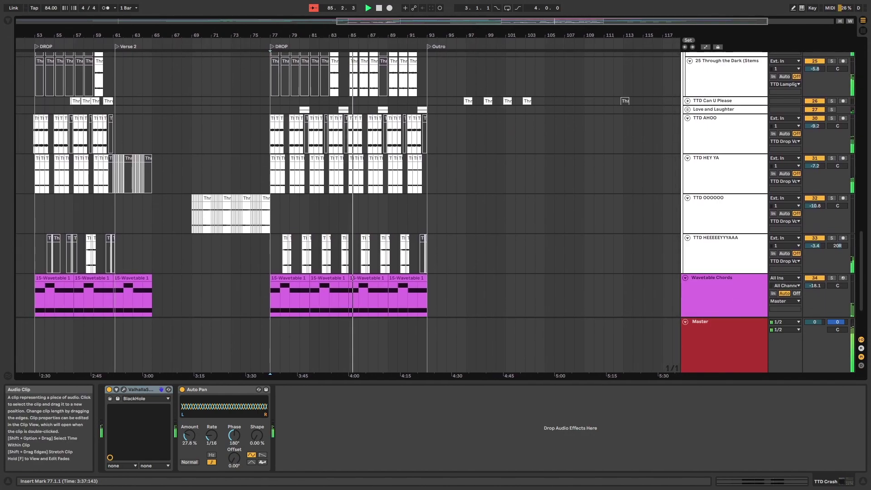
pyautogui.scroll(2, 345, 208)
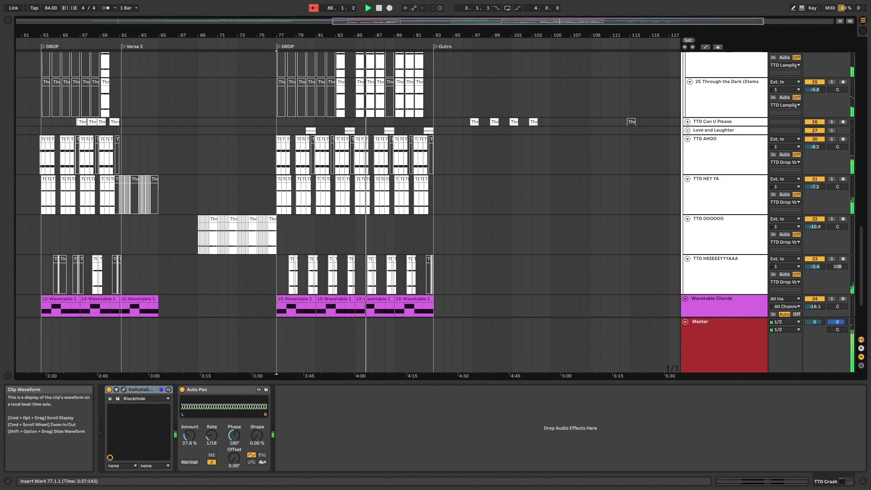
pyautogui.scroll(-5, 345, 208)
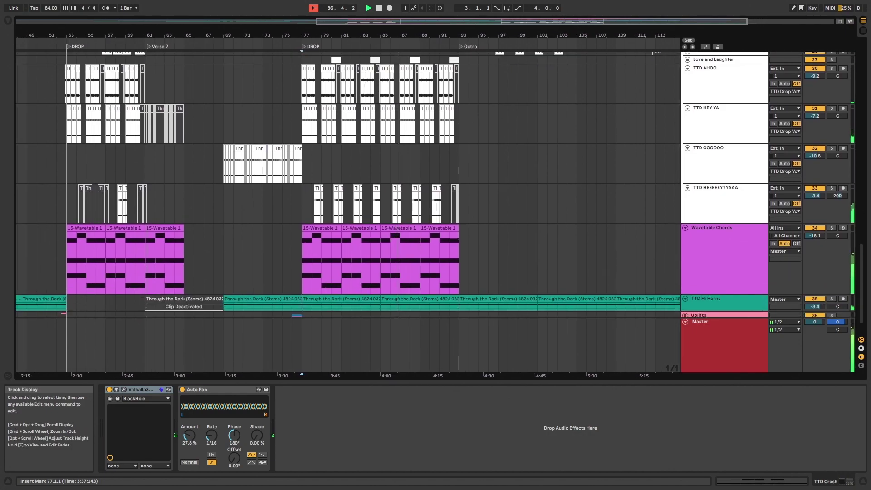
pyautogui.scroll(14, 345, 209)
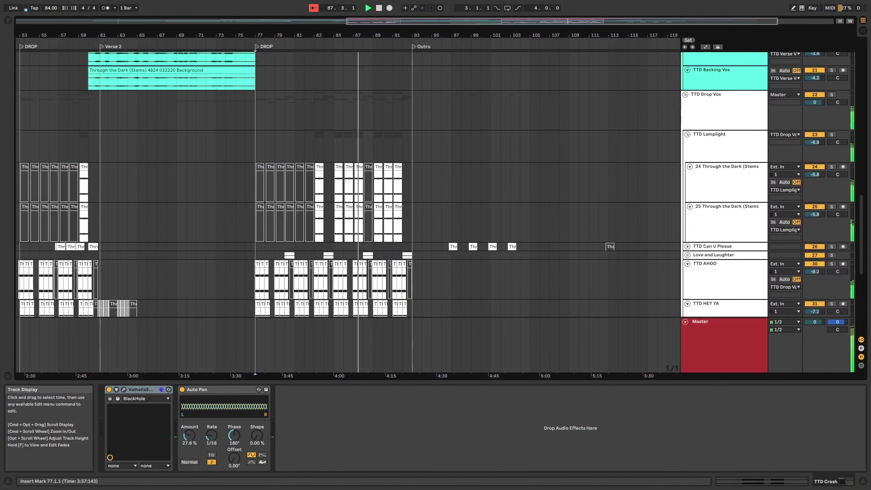
pyautogui.scroll(7, 345, 209)
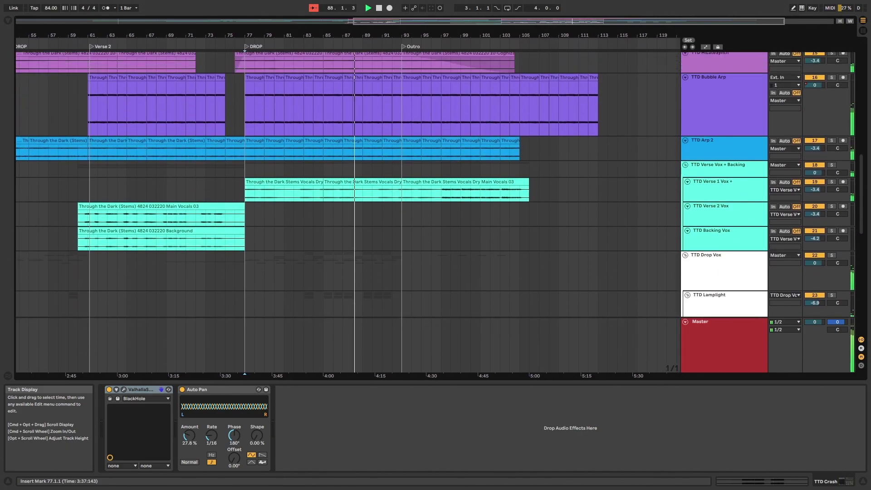
# - Return to the drum tracks, stop playback after the second drop, and show the Snare track's effects
pyautogui.scroll(3, 344, 208)
pyautogui.scroll(1, 344, 209)
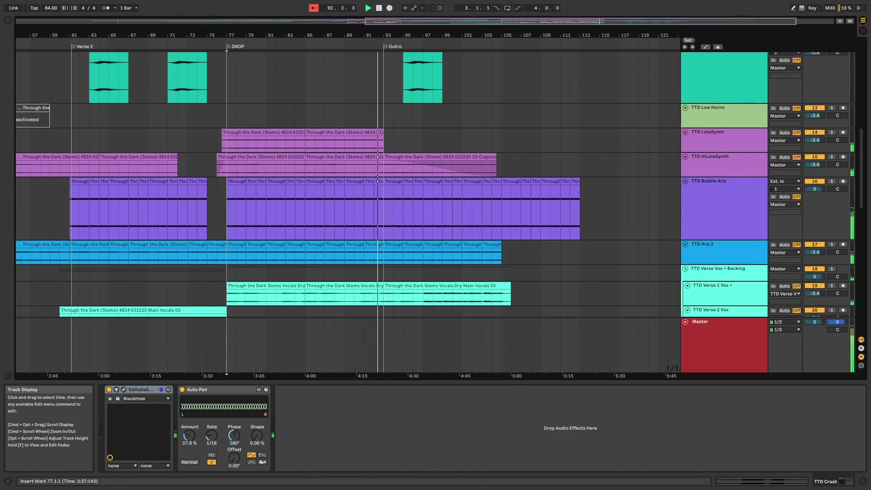
pyautogui.scroll(5, 345, 209)
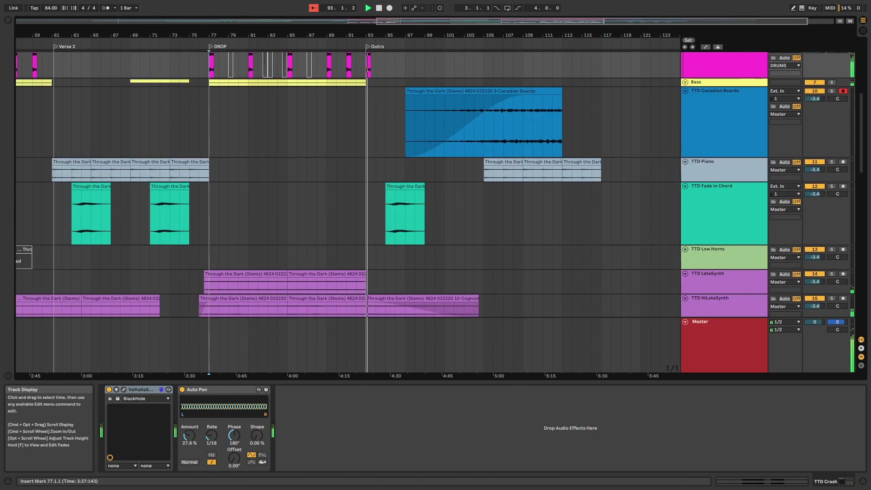
pyautogui.scroll(8, 345, 208)
pyautogui.click(274, 186)
pyautogui.press('space')
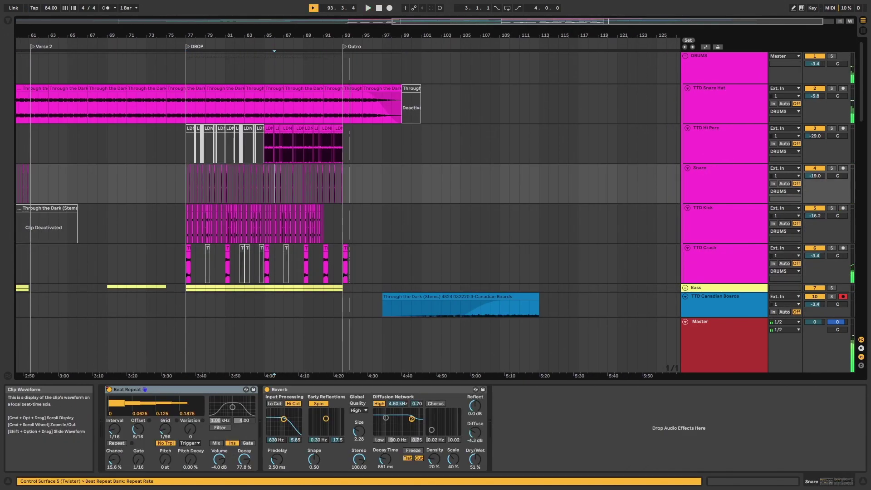
pyautogui.click(725, 183)
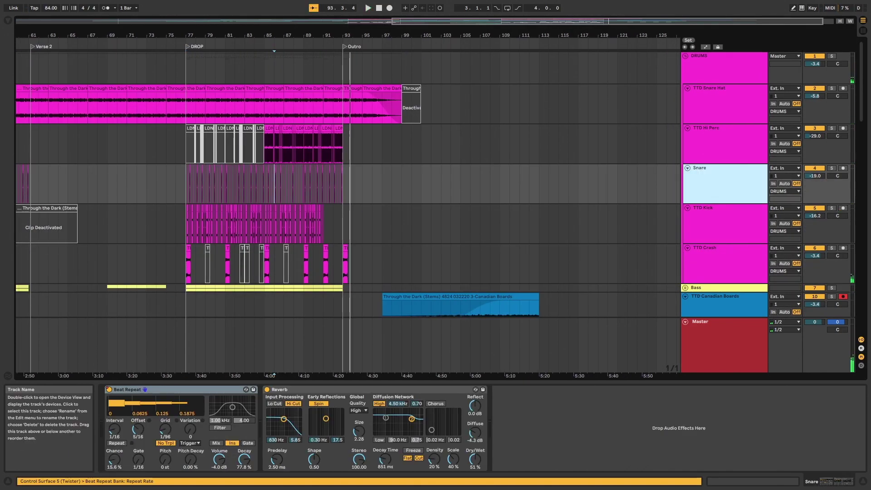
# - Inspect TTD Snare Hat's effects, select the TTD Hi Perc clip starting at 85.1.1, and inspect that track's effect chain
pyautogui.click(254, 108)
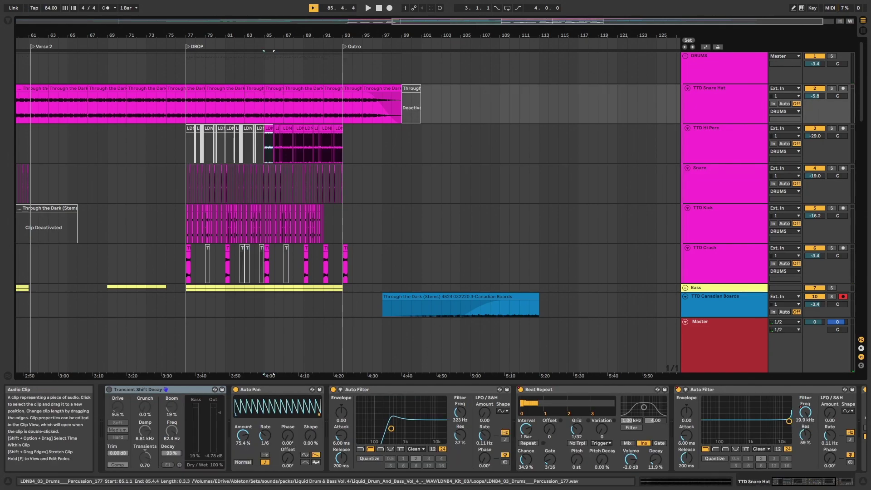
pyautogui.click(269, 128)
pyautogui.click(730, 132)
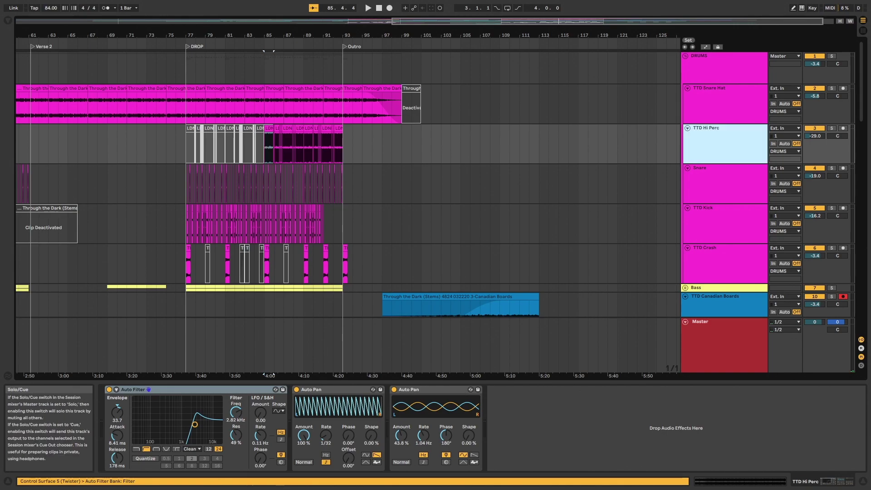
# - Solo TTD Hi Perc and play from 85.1.1 to examine its percussion clips up close
pyautogui.click(831, 128)
pyautogui.press('space')
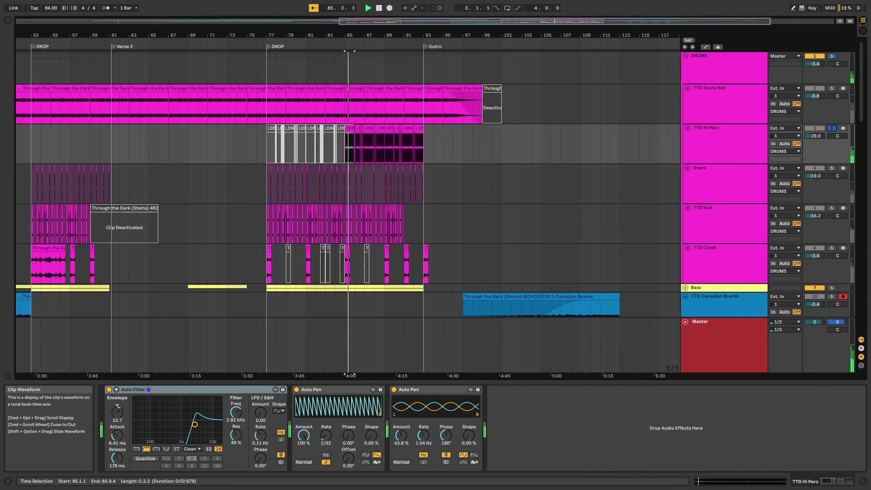
pyautogui.scroll(10, 348, 147)
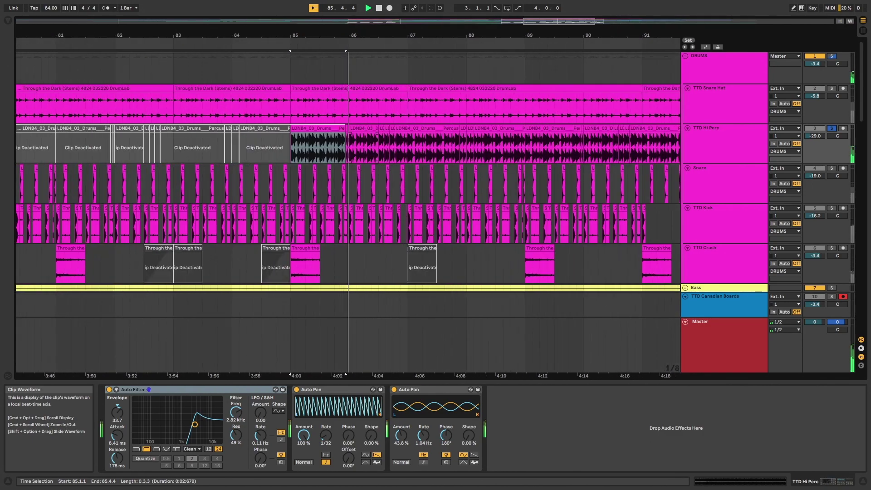
pyautogui.scroll(-1, 348, 148)
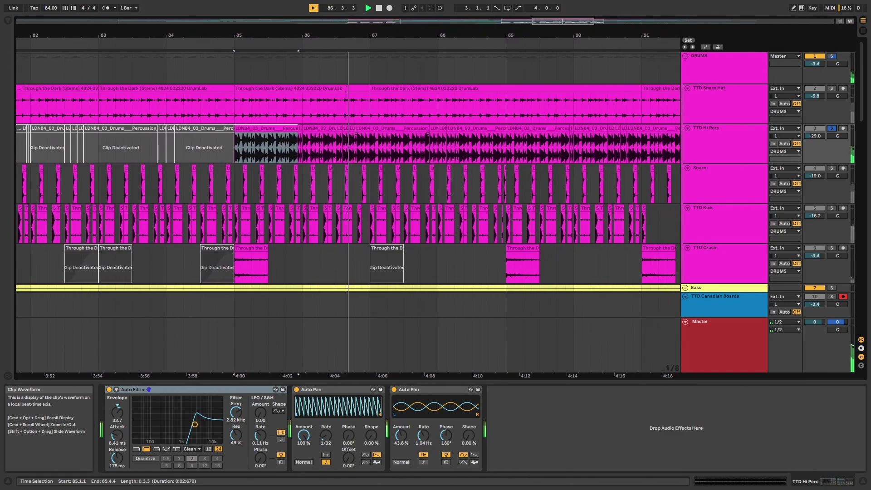